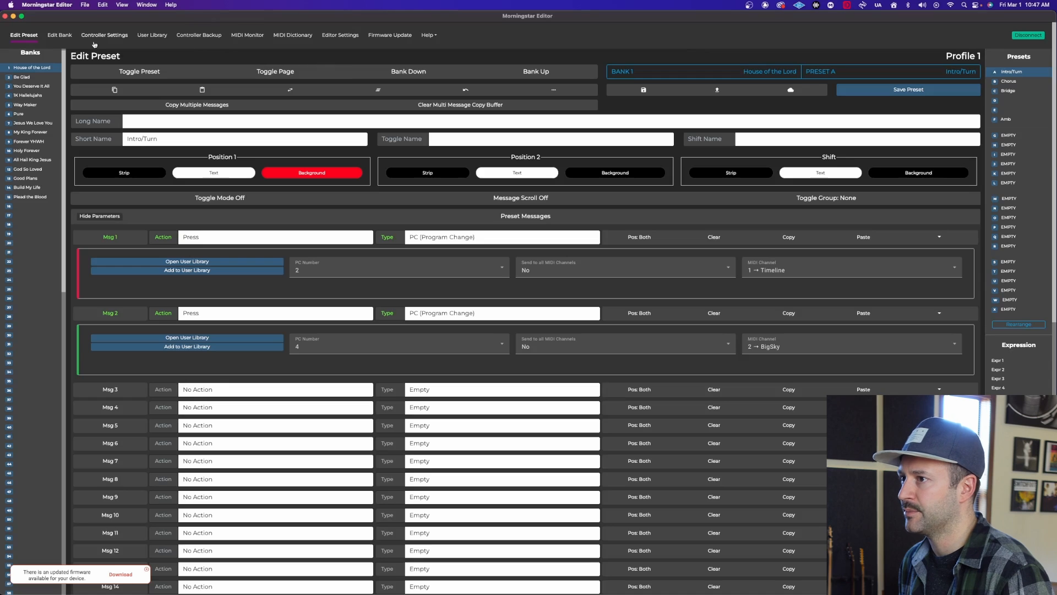
Review the event, type and stop-clock options of House of the Lord's first bank message, and save the bank settings.
left_click(64, 37)
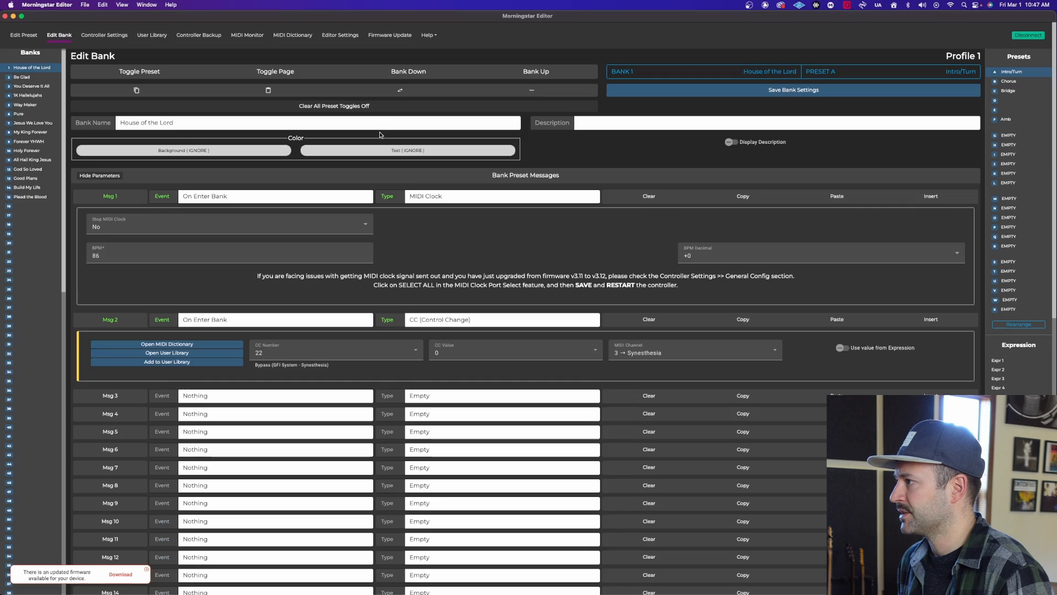
scroll(380, 134, "down", 1)
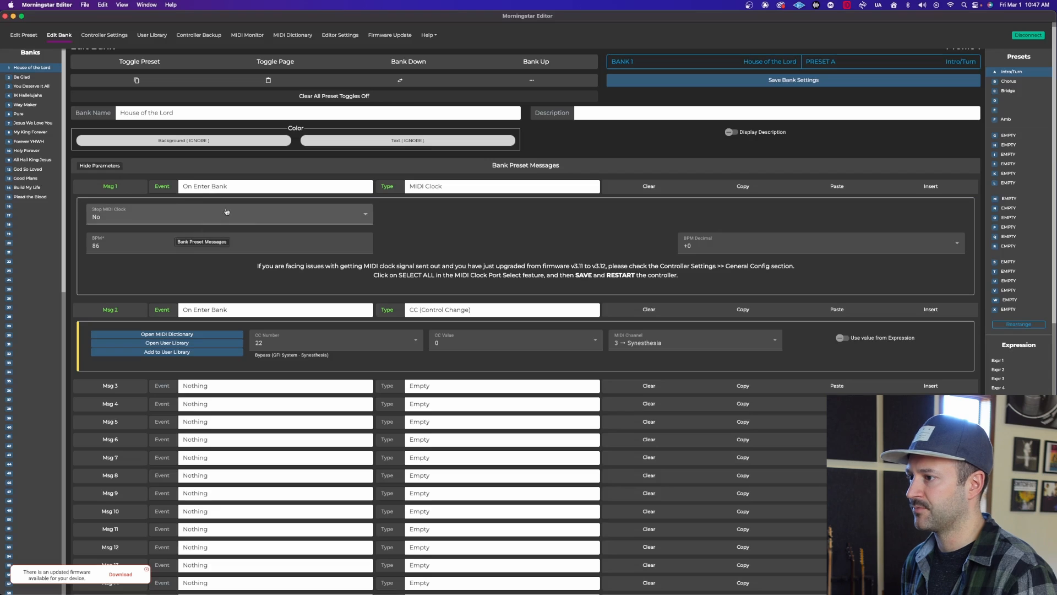
left_click(199, 187)
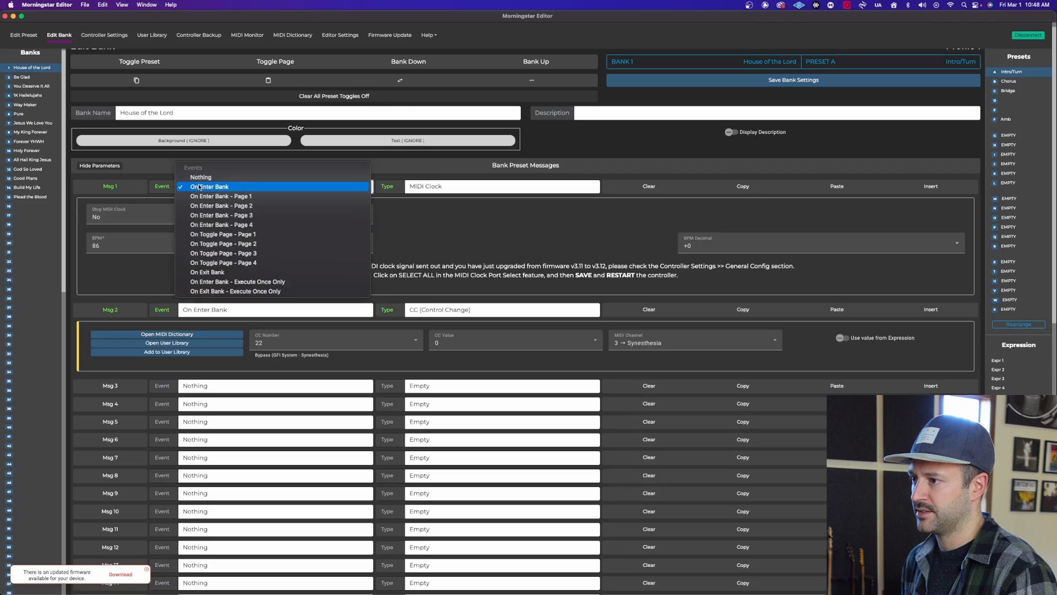
left_click(200, 186)
left_click(435, 188)
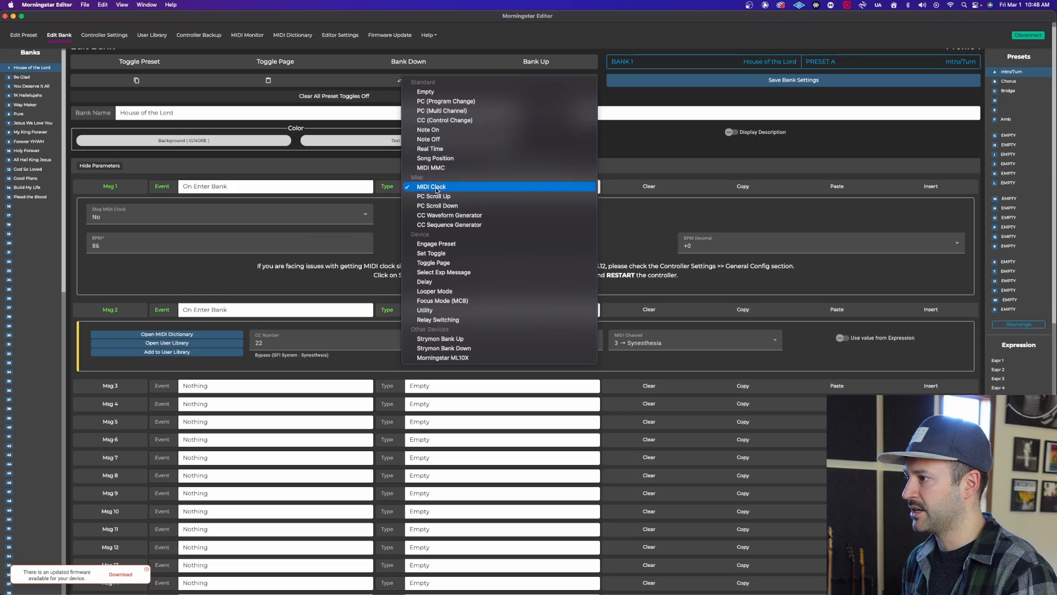
left_click(385, 218)
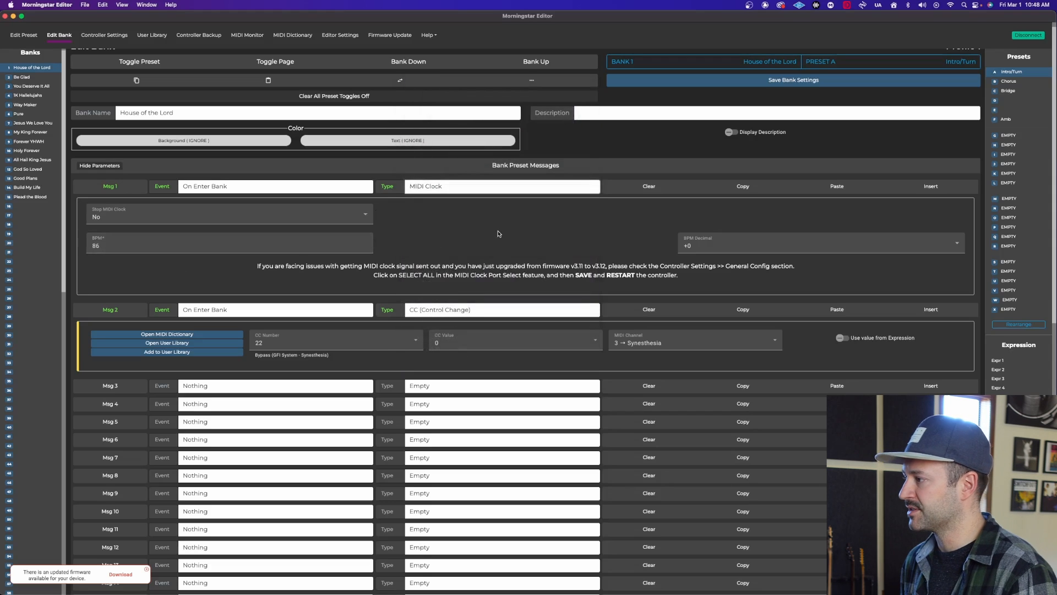
left_click(114, 219)
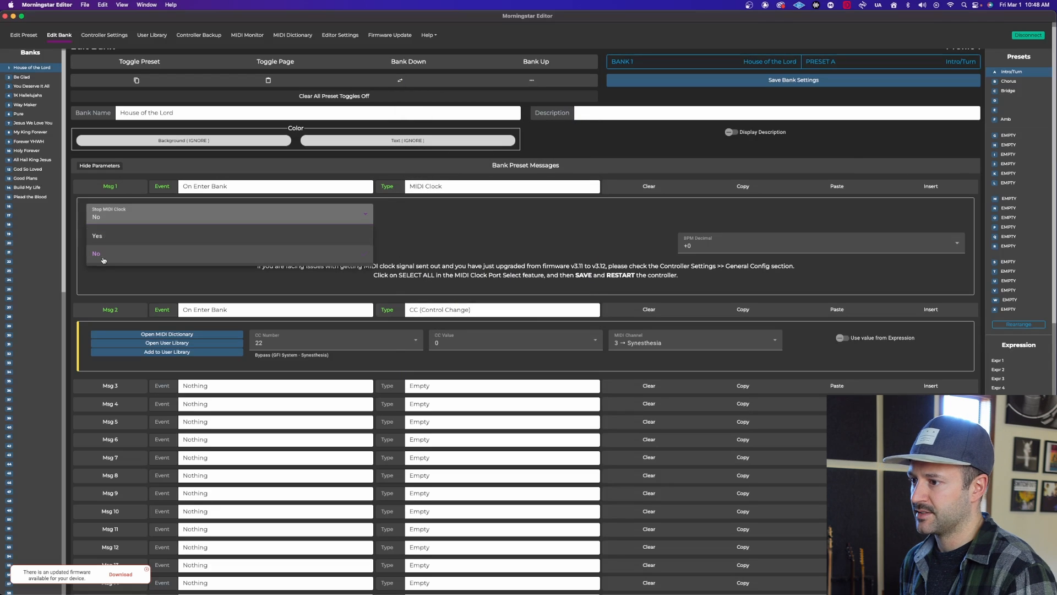
left_click(106, 279)
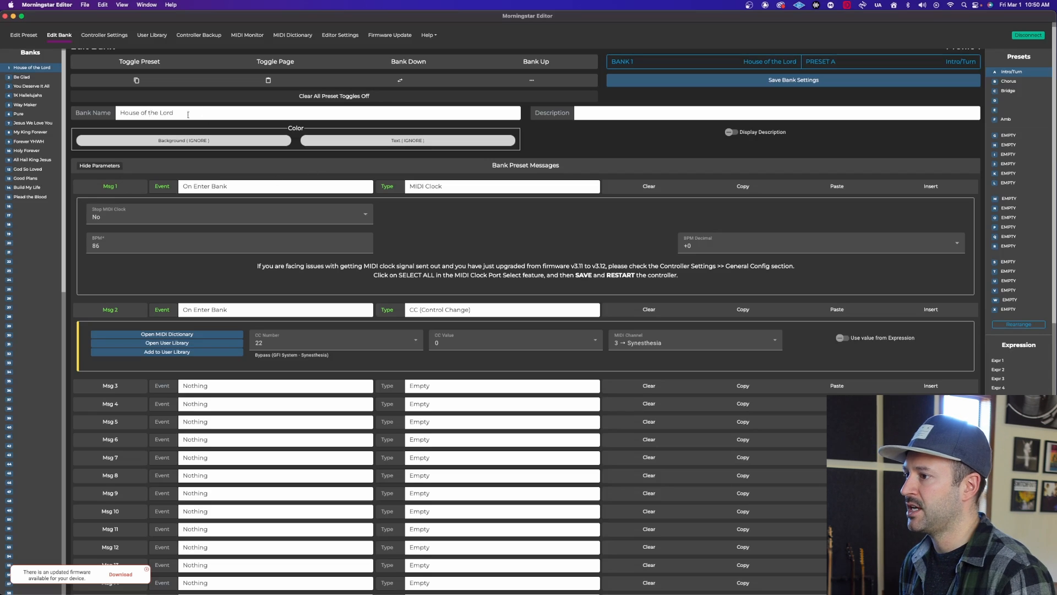
left_click(790, 82)
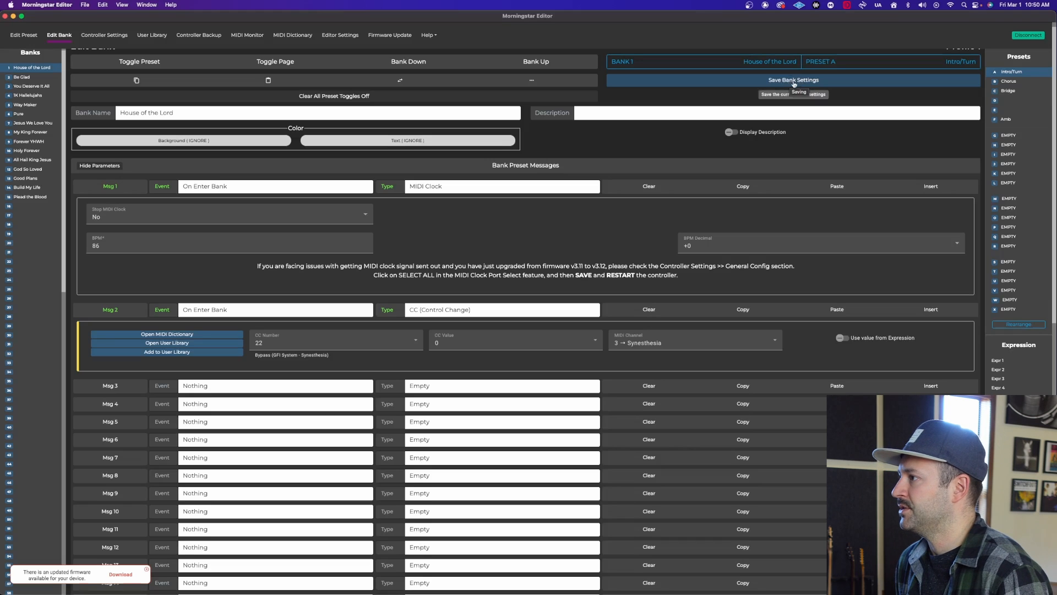
Examine the Intro/Turn preset's Position 1 background color choices and its full list of preset messages.
left_click(24, 36)
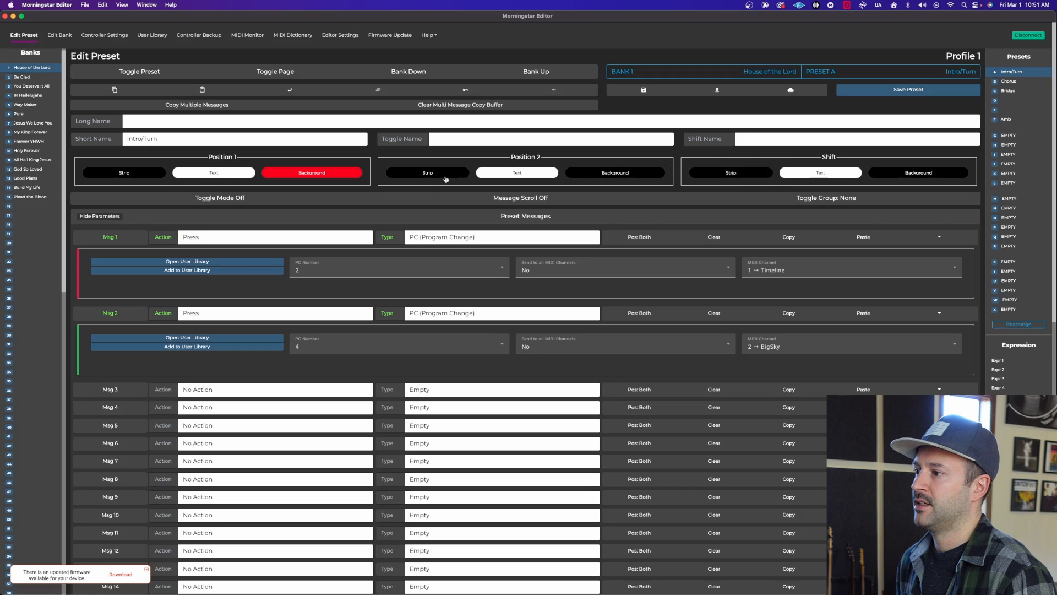
left_click(319, 175)
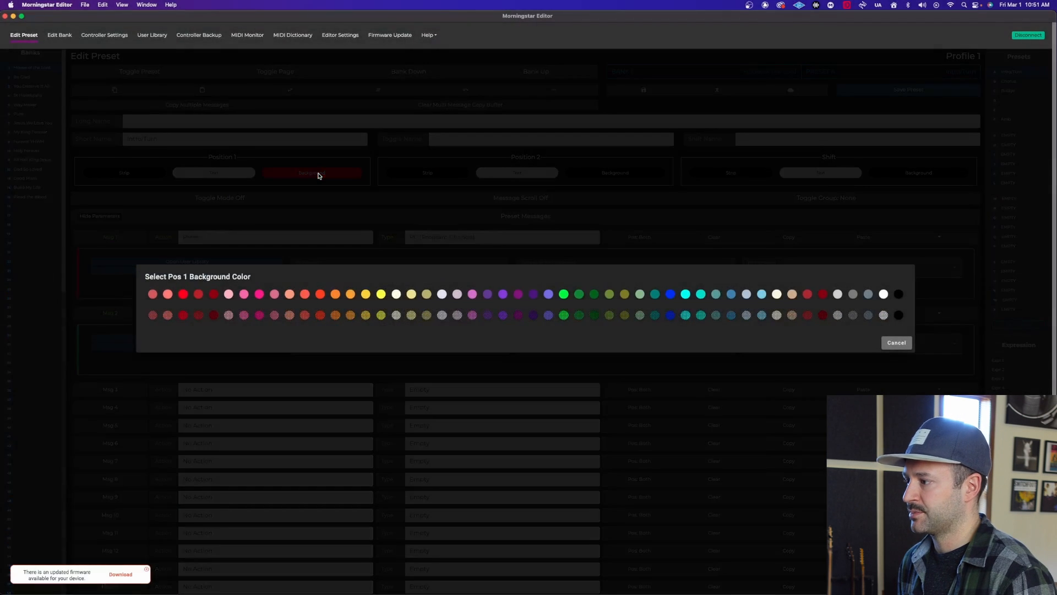
left_click(316, 204)
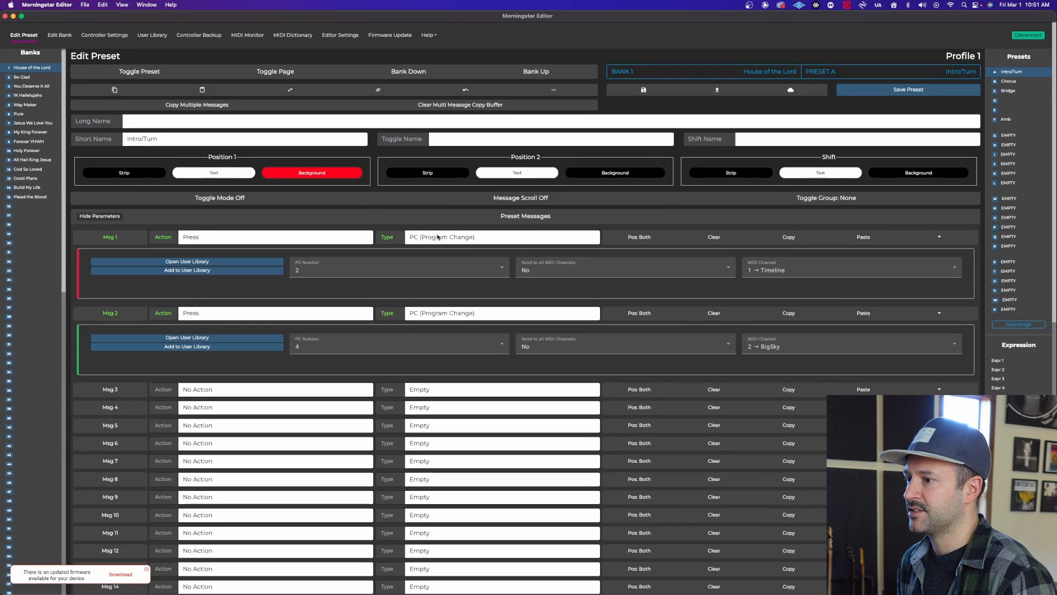
scroll(447, 235, "down", 1)
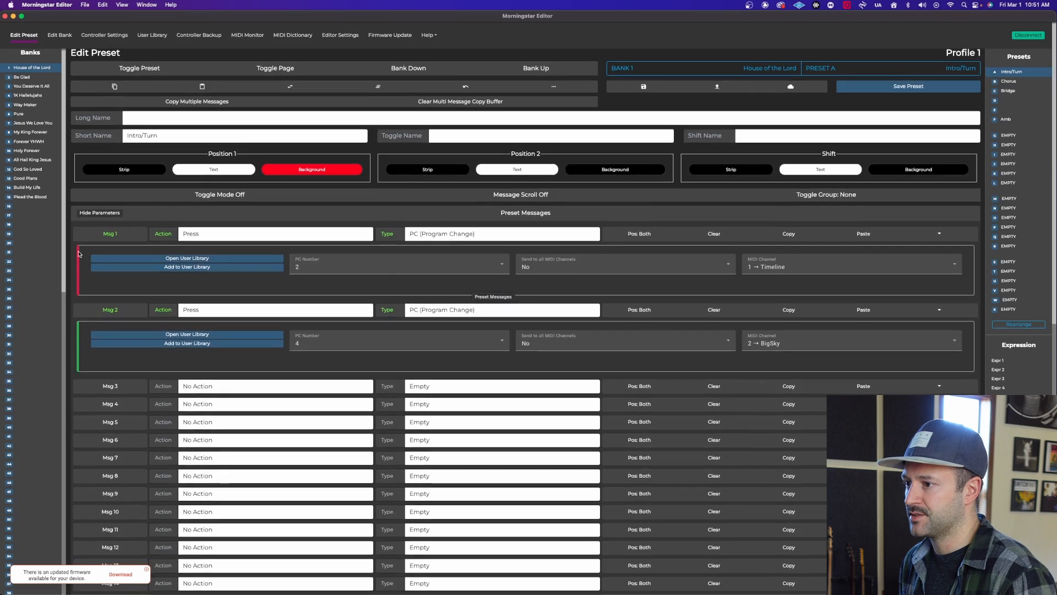
scroll(116, 312, "down", 5)
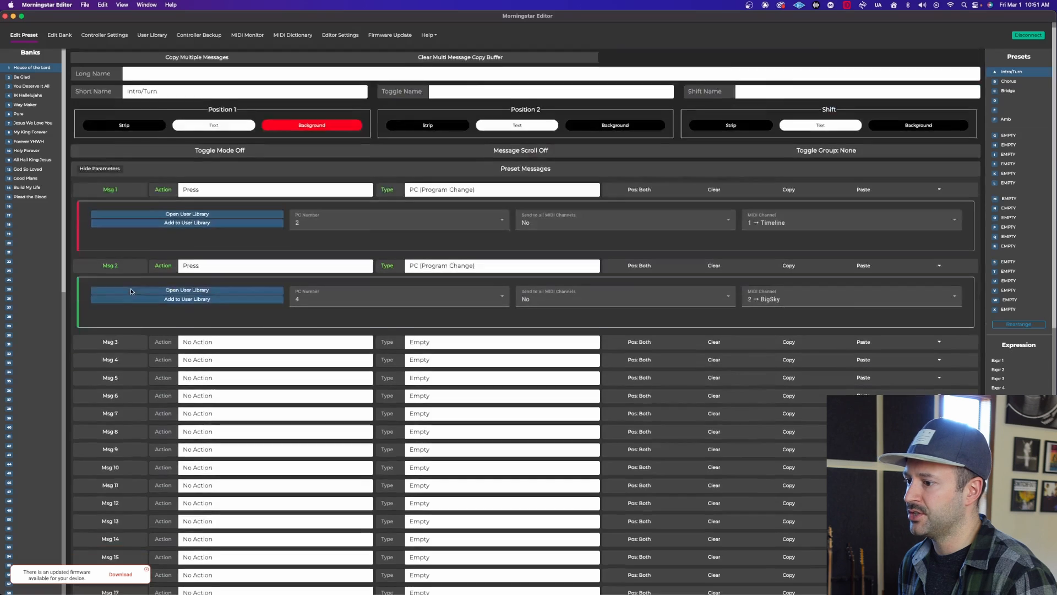
scroll(125, 256, "down", 12)
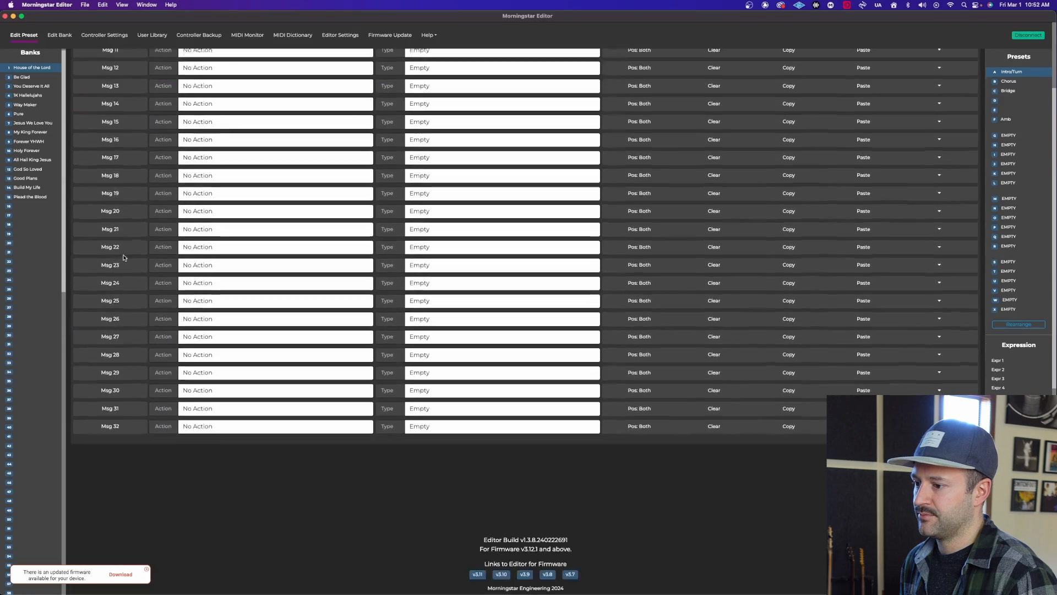
scroll(147, 264, "up", 14)
scroll(147, 263, "up", 4)
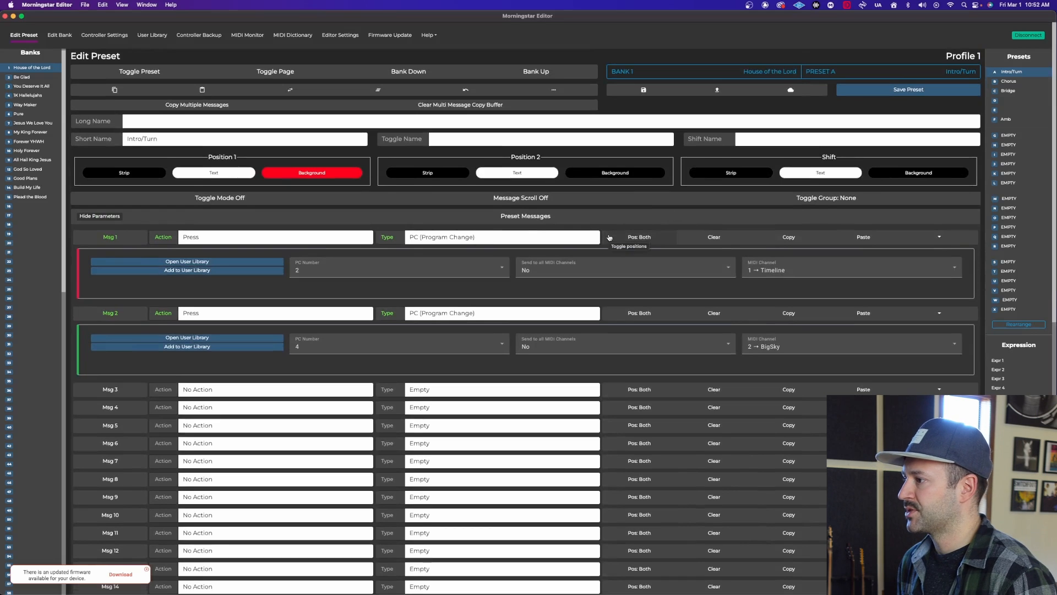
Examine the action, type, PC number, send-to-all-channels and MIDI channel options of the Intro/Turn preset's first message.
left_click(211, 240)
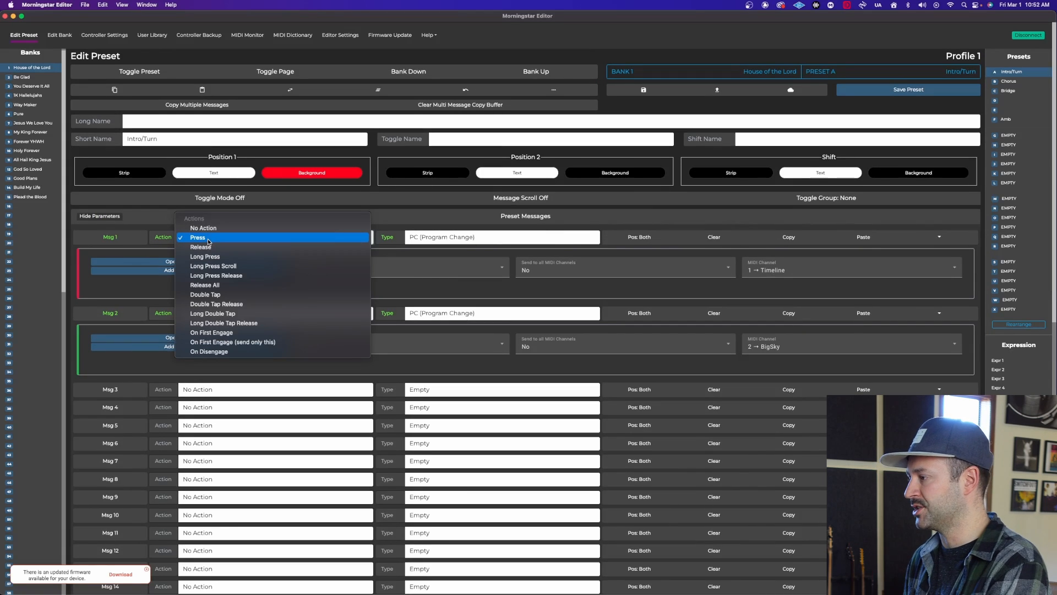
left_click(209, 239)
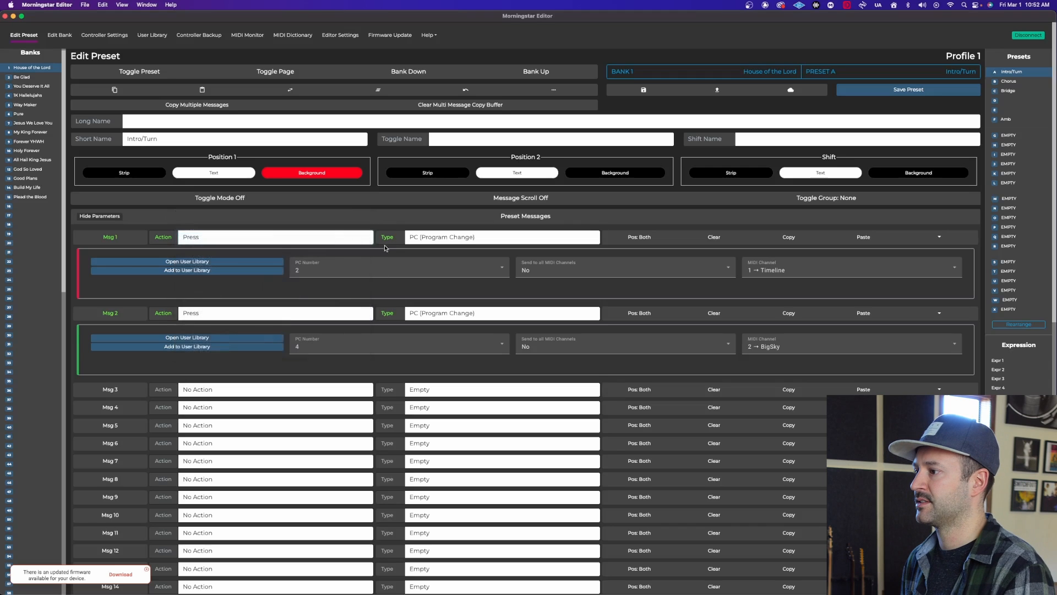
left_click(461, 239)
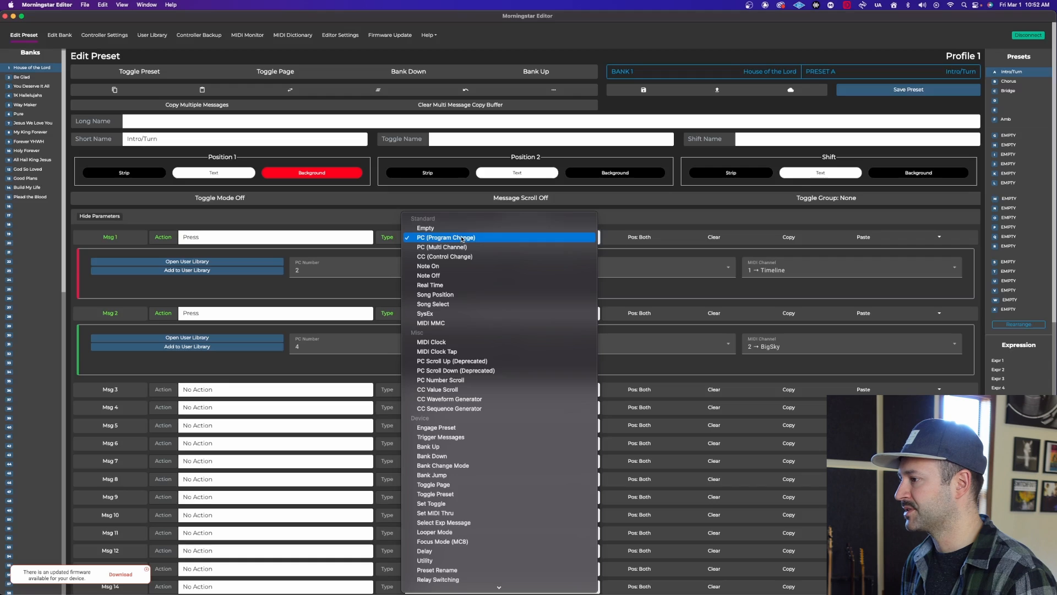
left_click(615, 228)
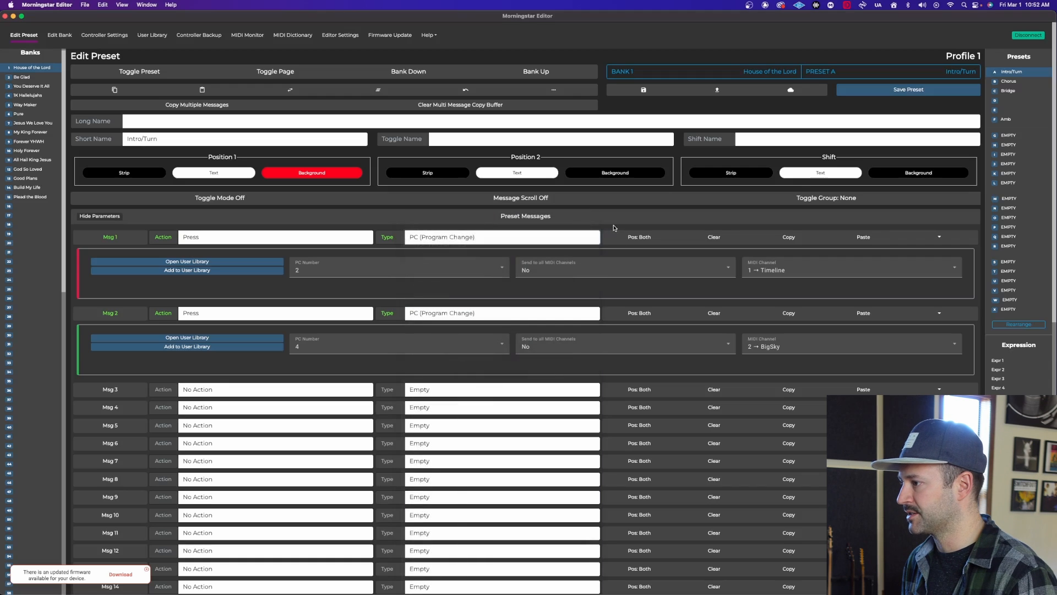
left_click(350, 270)
left_click(349, 270)
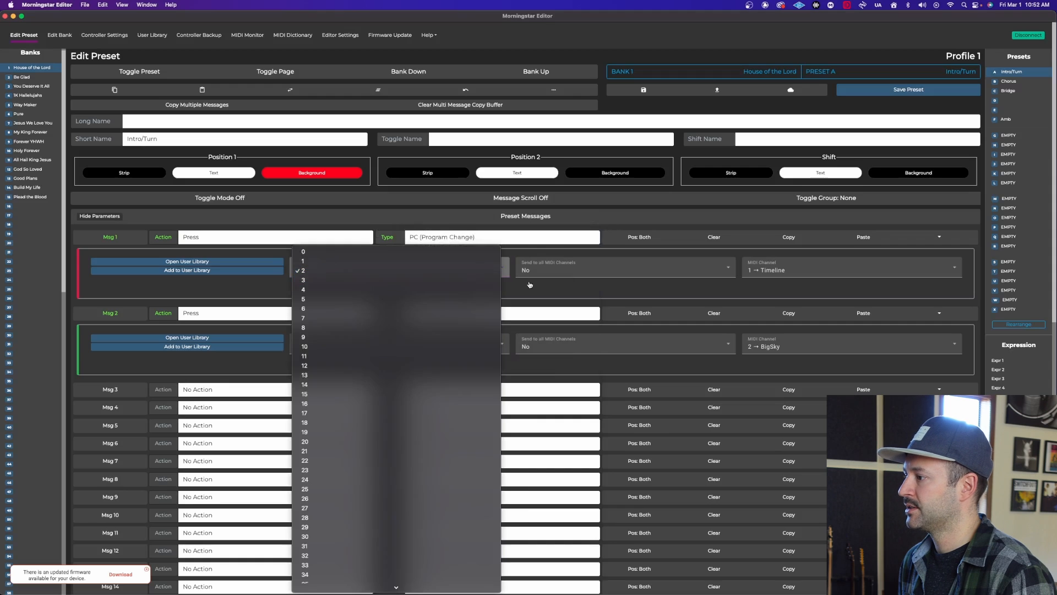
left_click(614, 272)
left_click(618, 293)
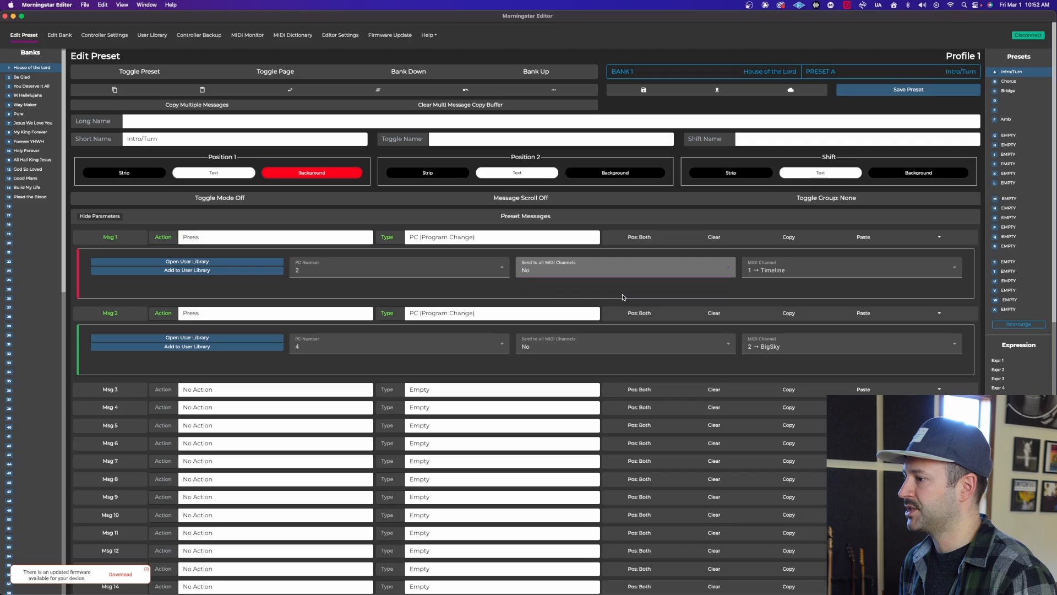
left_click(778, 271)
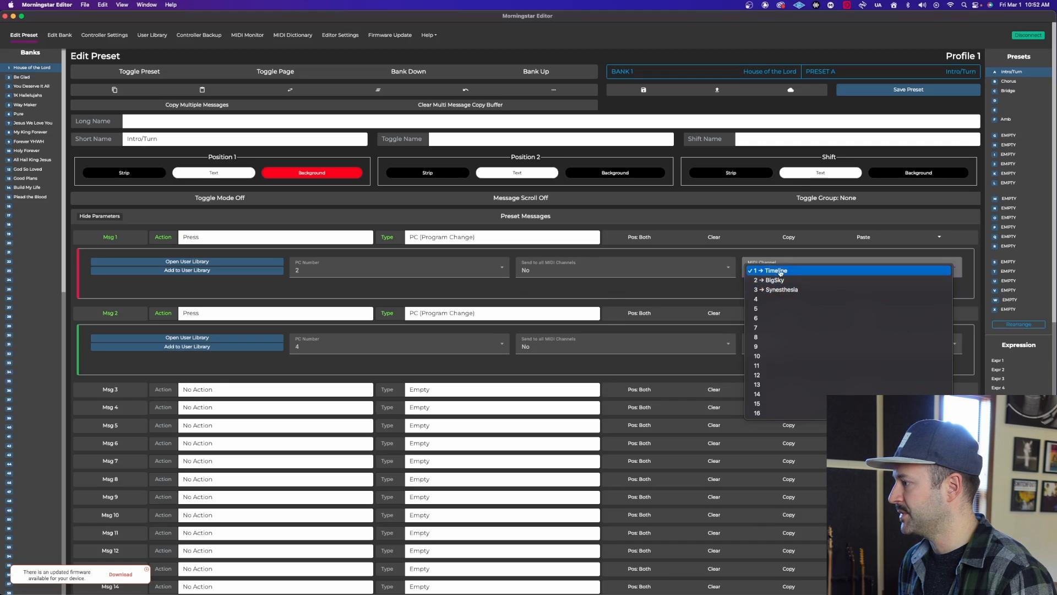
left_click(769, 270)
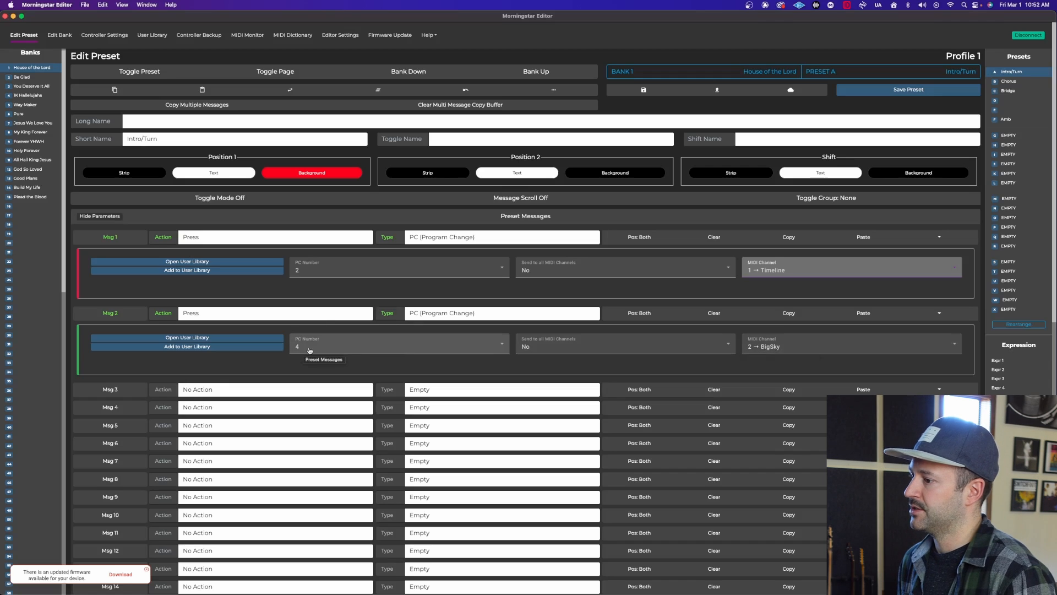
Examine the action, type and PC number options of the Intro/Turn preset's second message.
left_click(274, 314)
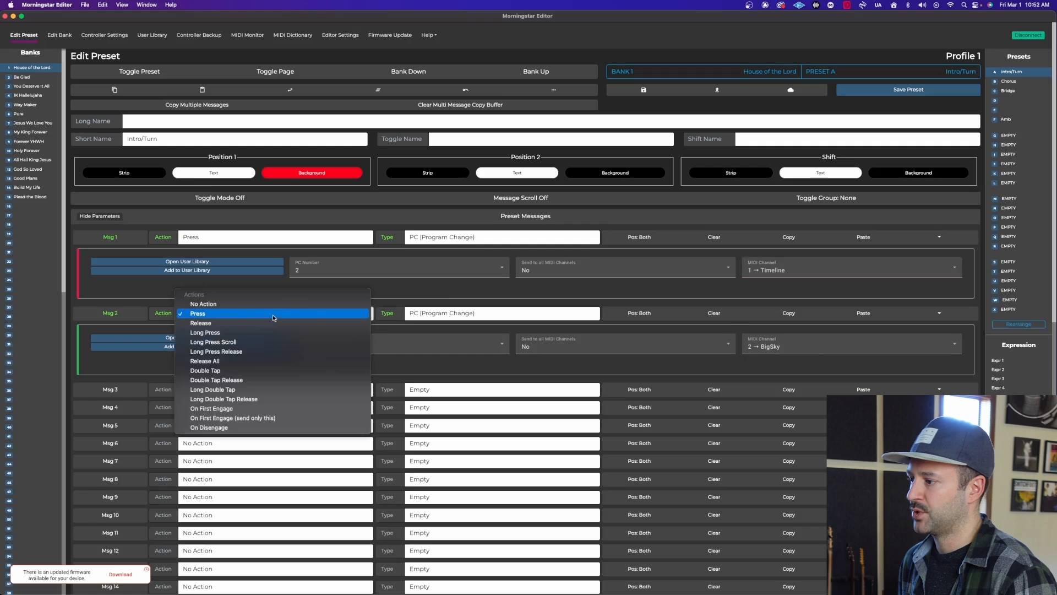
left_click(451, 291)
left_click(458, 311)
left_click(460, 313)
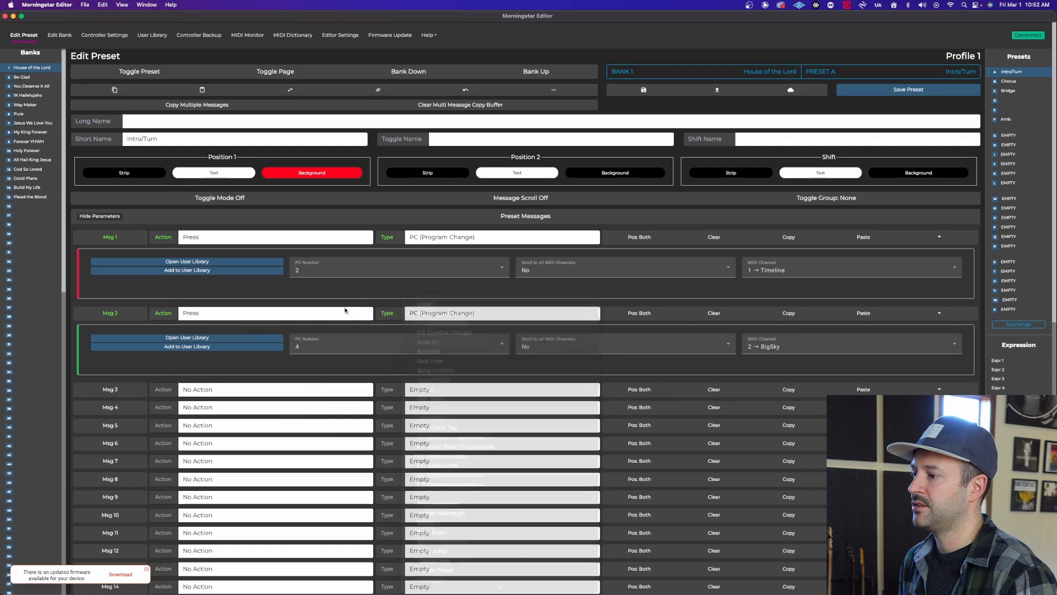
left_click(350, 344)
left_click(537, 366)
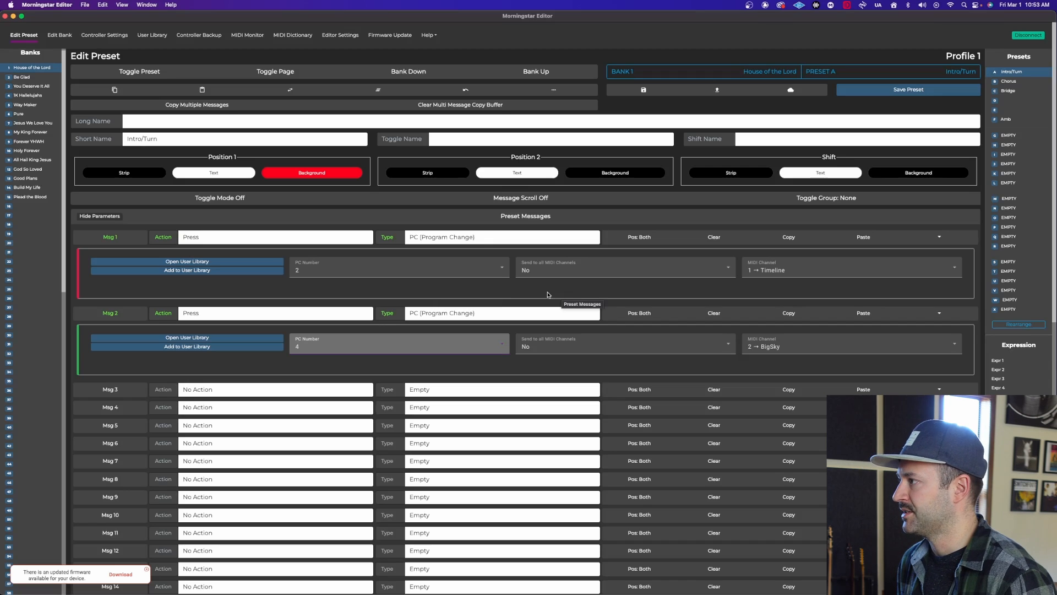
Save the Intro/Turn preset and copy it into the unnamed preset D of the same bank.
left_click(909, 91)
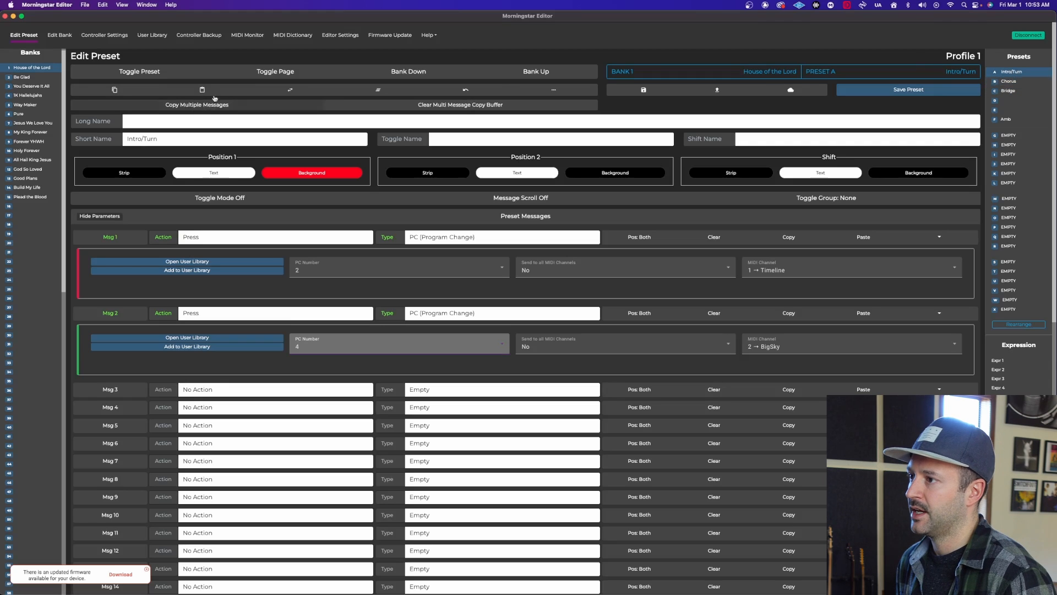
left_click(103, 91)
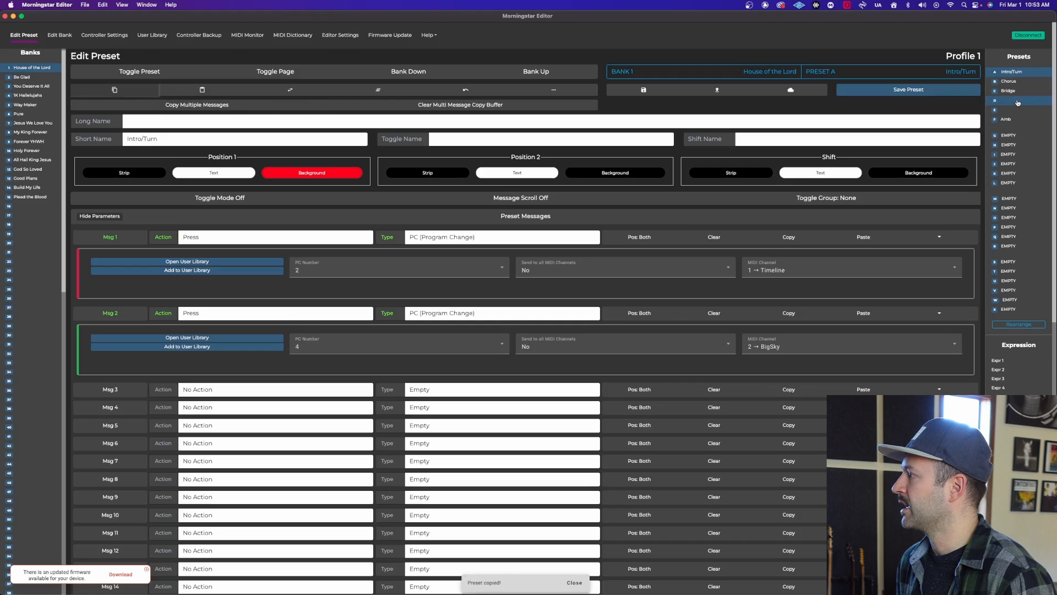
left_click(1015, 102)
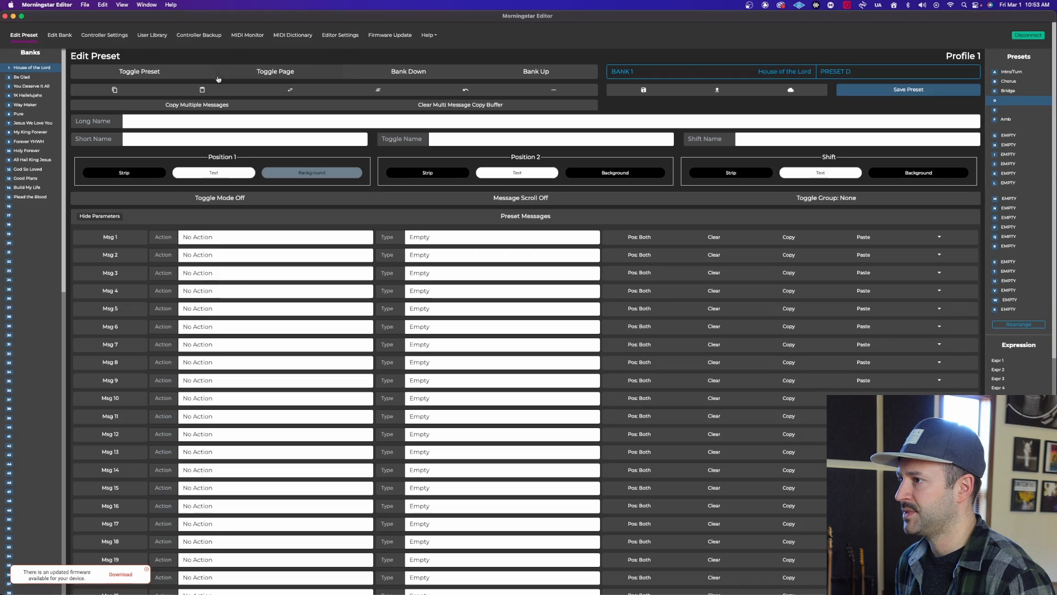
left_click(202, 89)
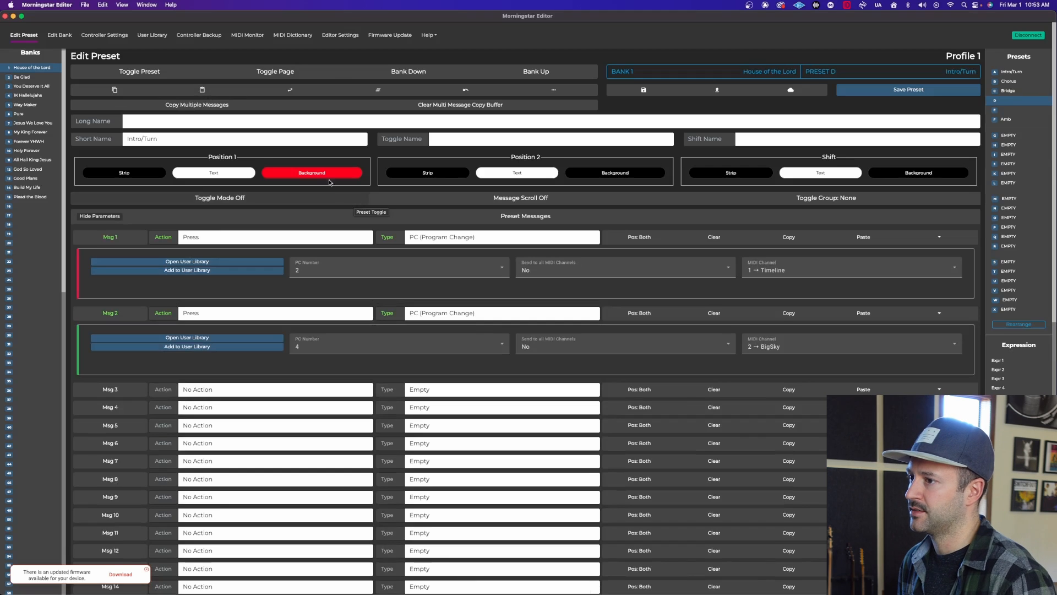
Set preset D's short name to "Chorus 2".
left_click_drag(178, 137, 58, 135)
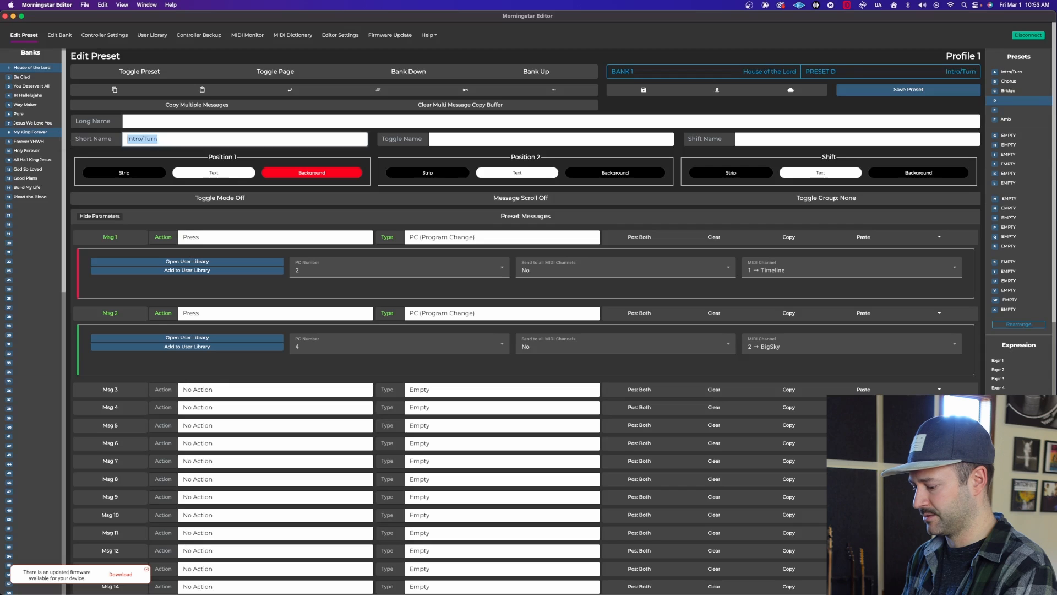
type("Chro")
key("BackSpace")
key("BackSpace")
type("orus")
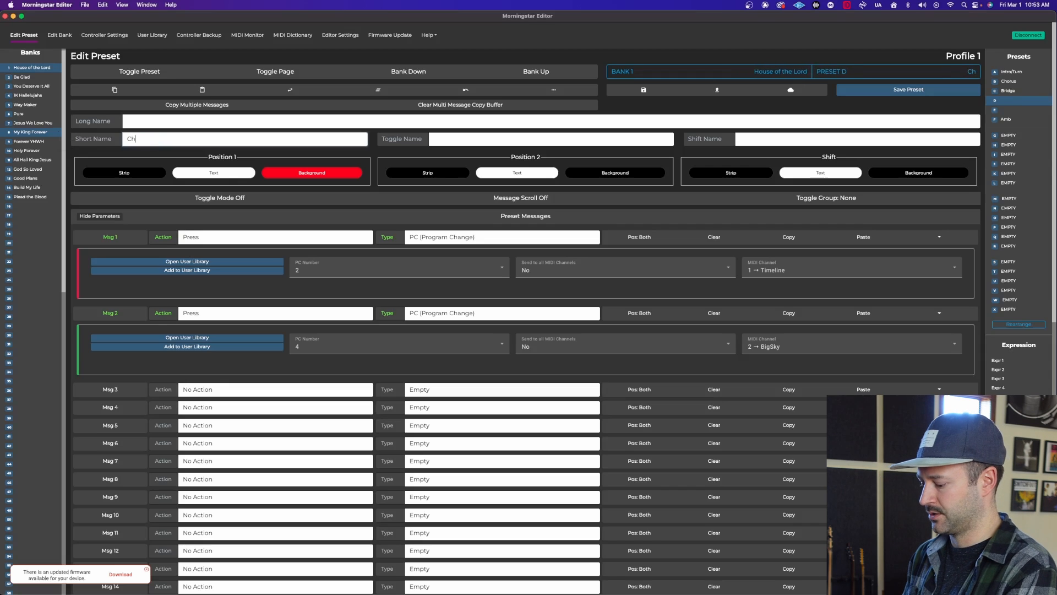
type(" 2")
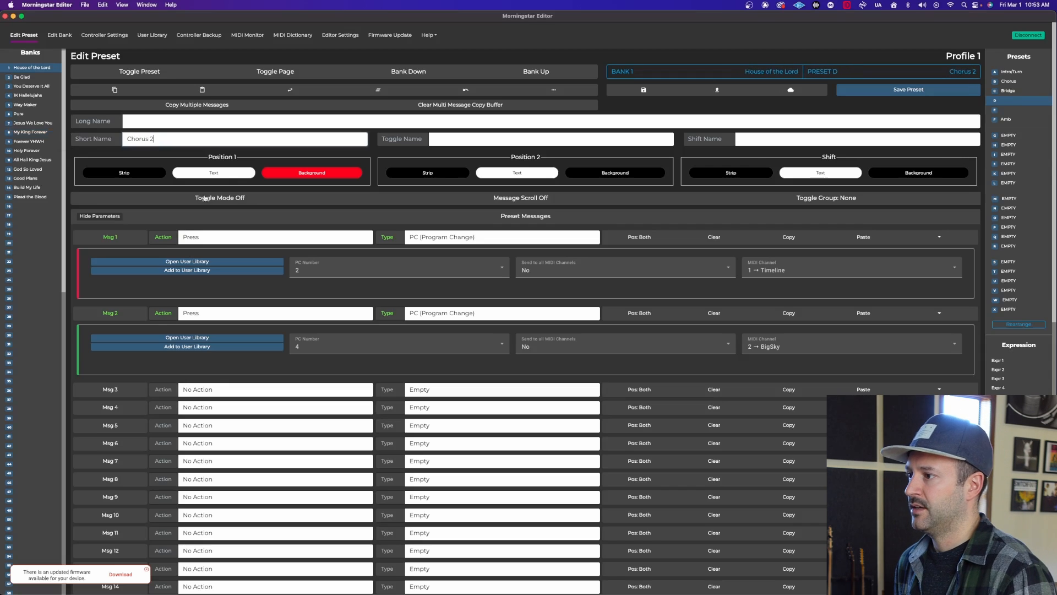
left_click(368, 220)
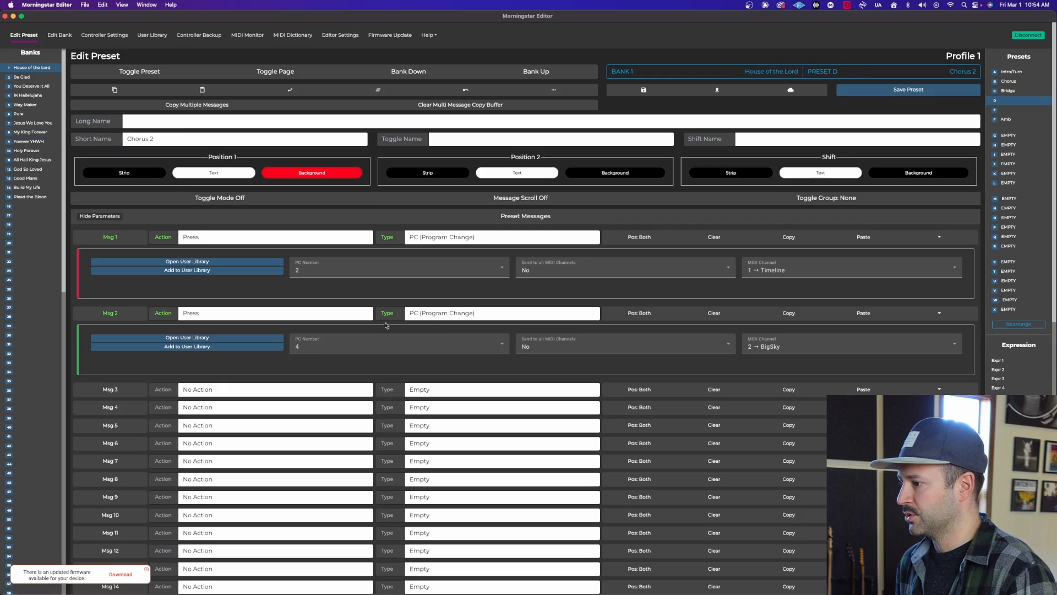
Set the PC number of preset D's second message to 5 and save the preset.
left_click(367, 347)
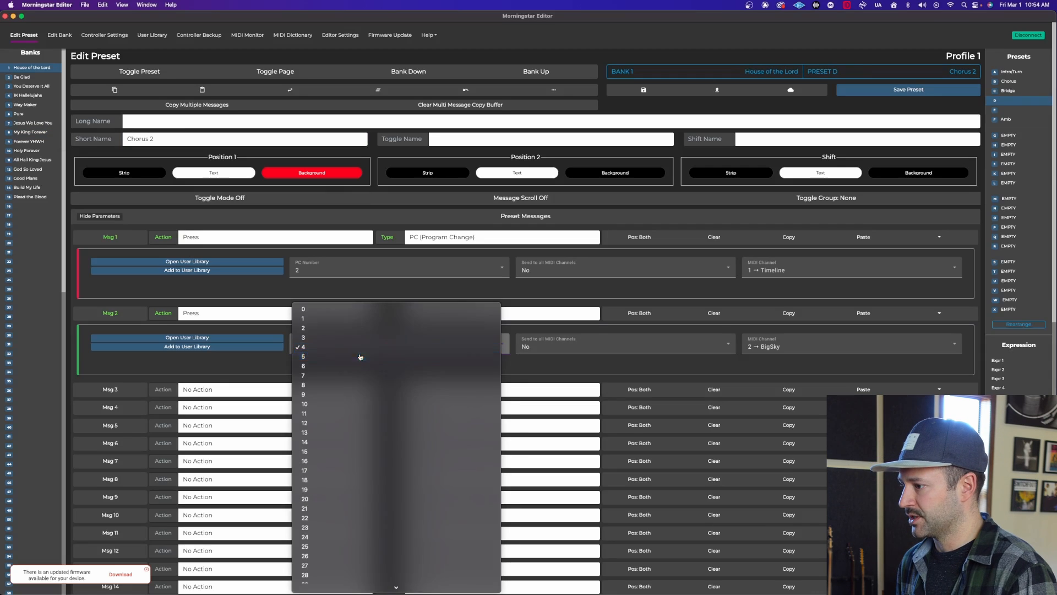
left_click(361, 356)
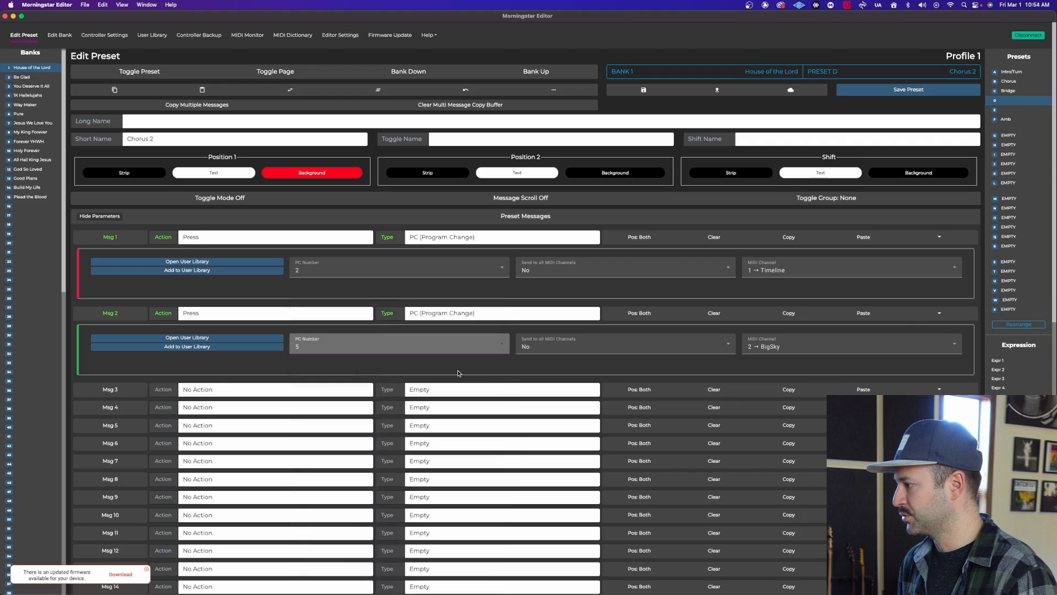
left_click(885, 89)
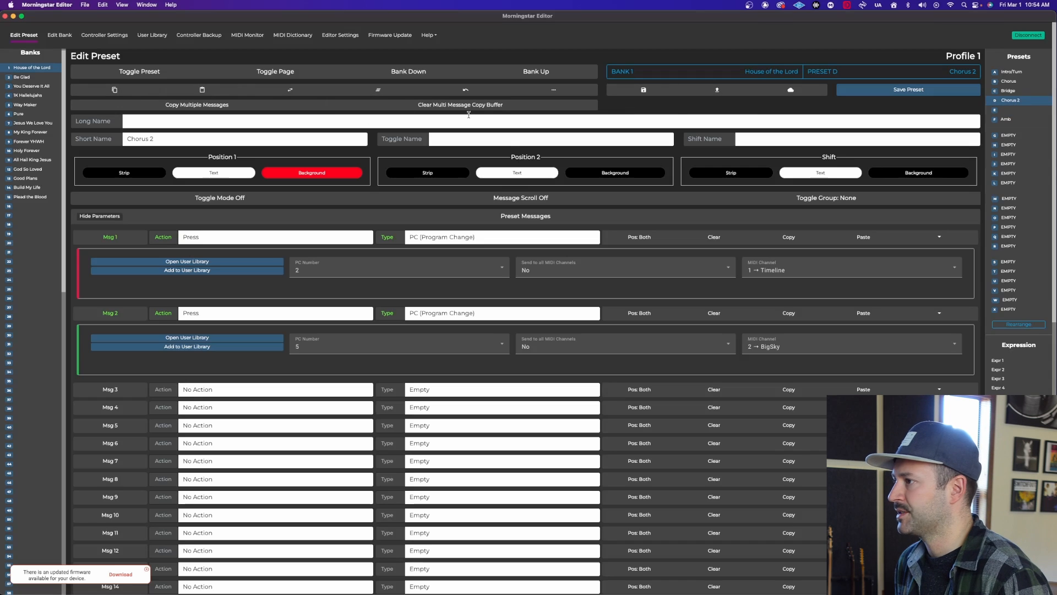
Clear all contents of preset D and save the emptied preset.
left_click(378, 91)
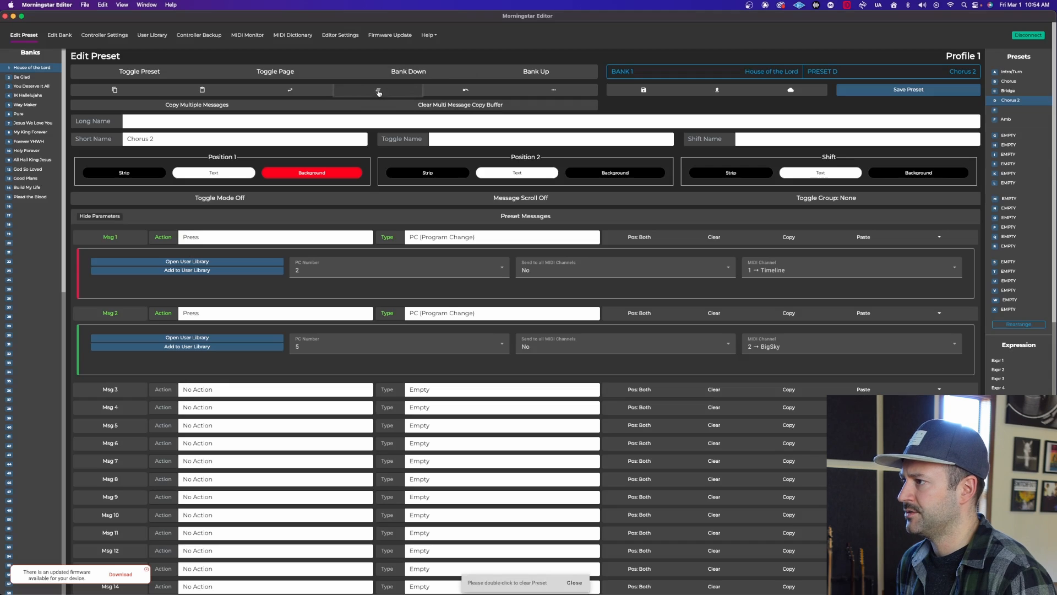
double_click(379, 92)
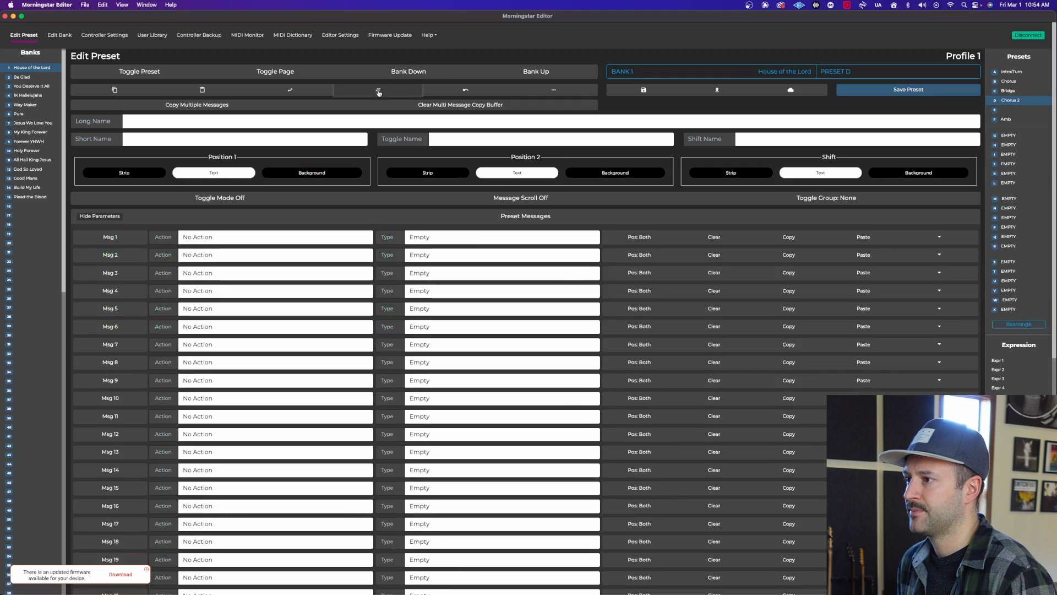
left_click(909, 90)
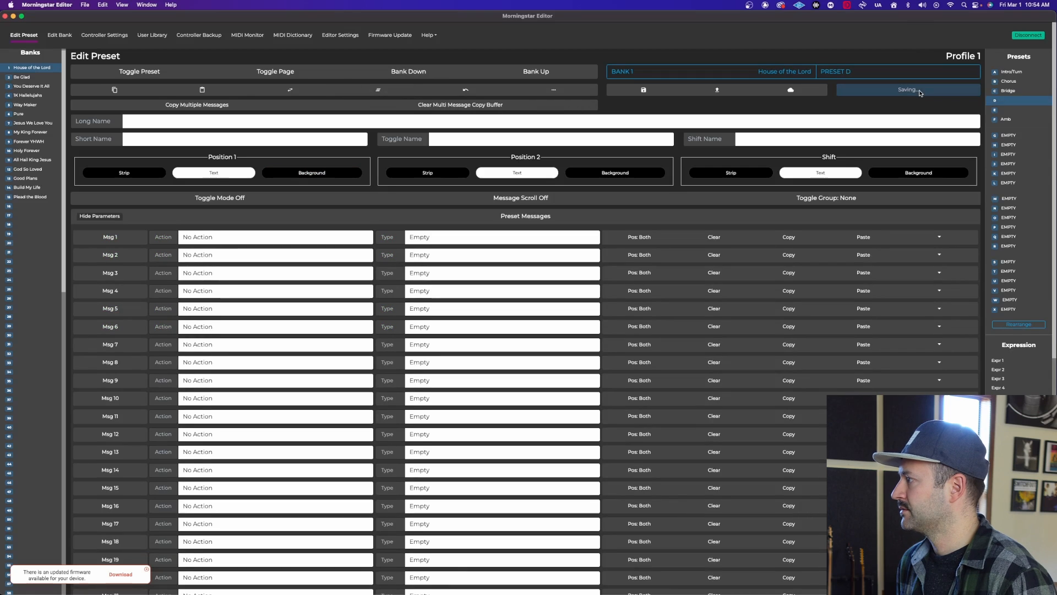
Examine the controller's general configuration, including MIDI clock persistence, clock ports and MIDI thru, along with the House of the Lord bank's MIDI clock message.
left_click(108, 35)
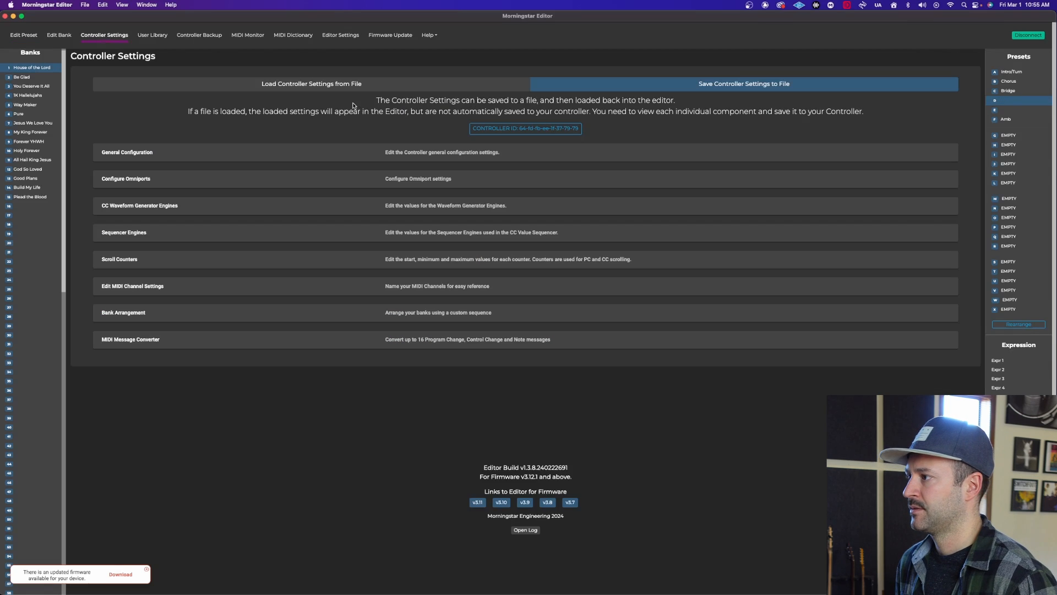
left_click(379, 159)
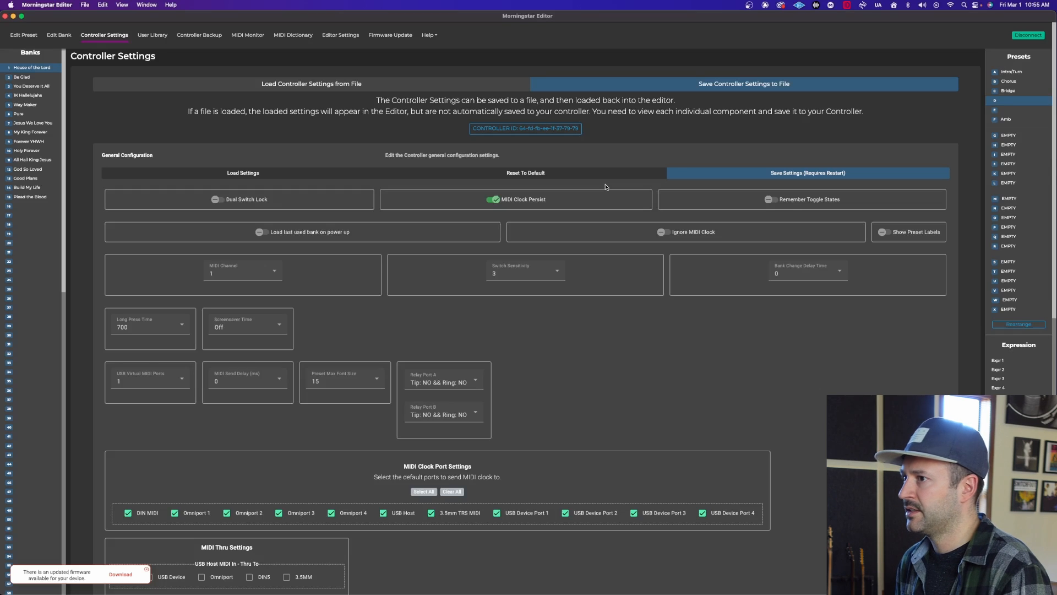
left_click(59, 35)
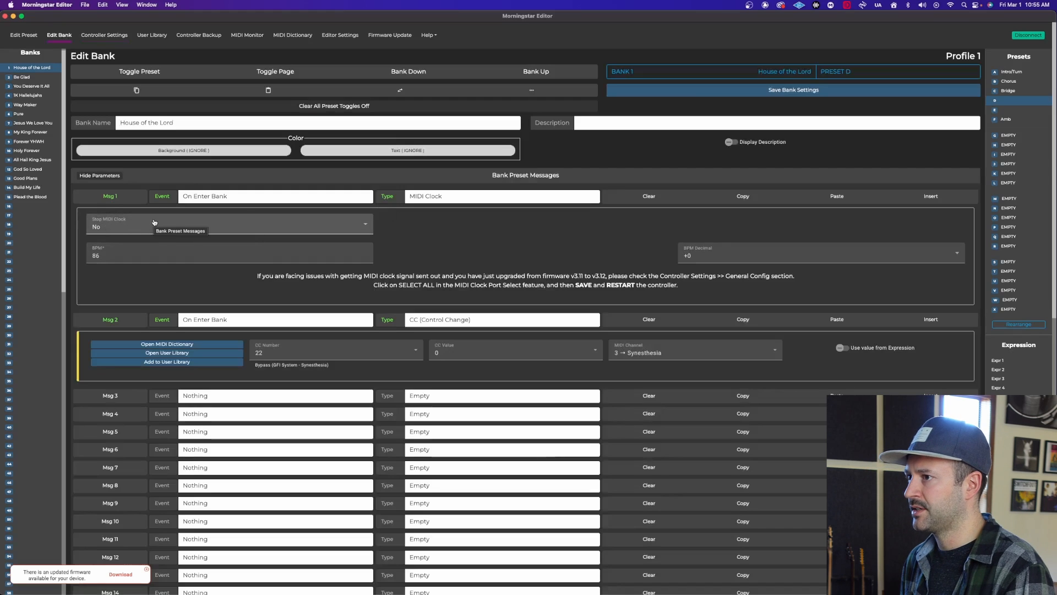
left_click(118, 38)
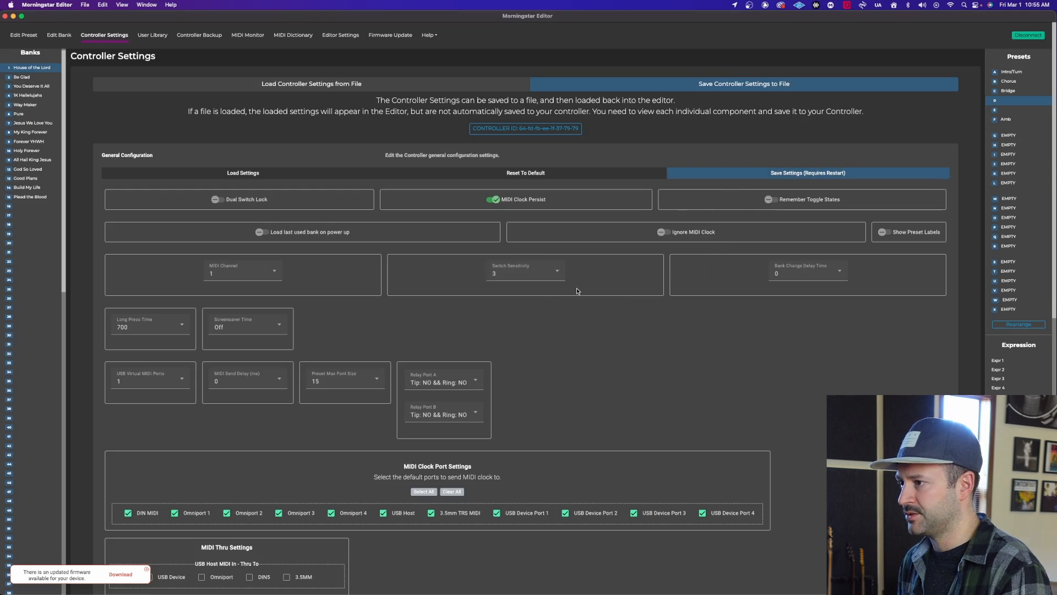
scroll(577, 314, "down", 5)
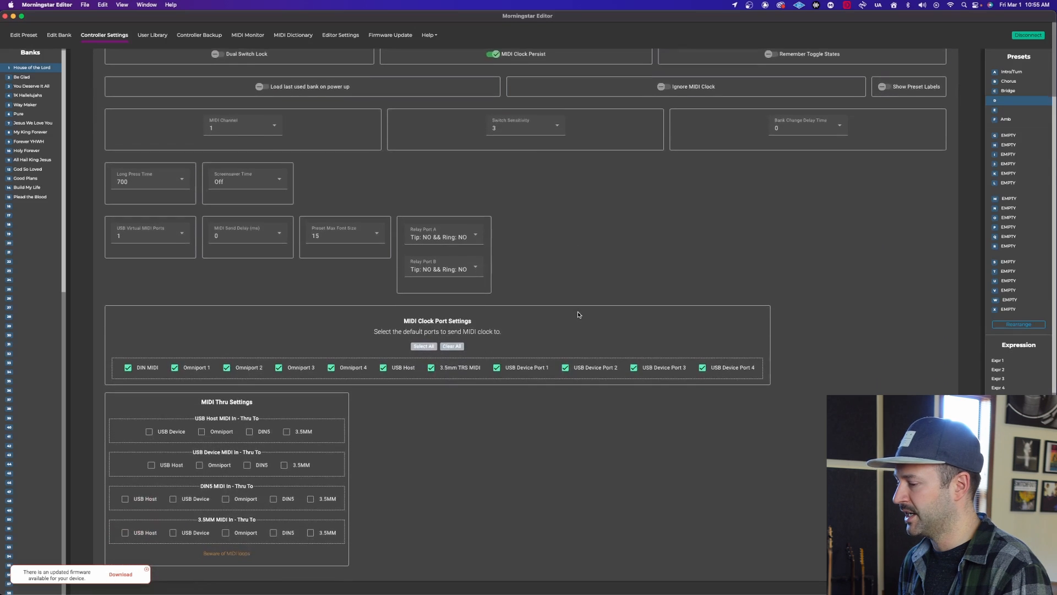
scroll(548, 285, "down", 7)
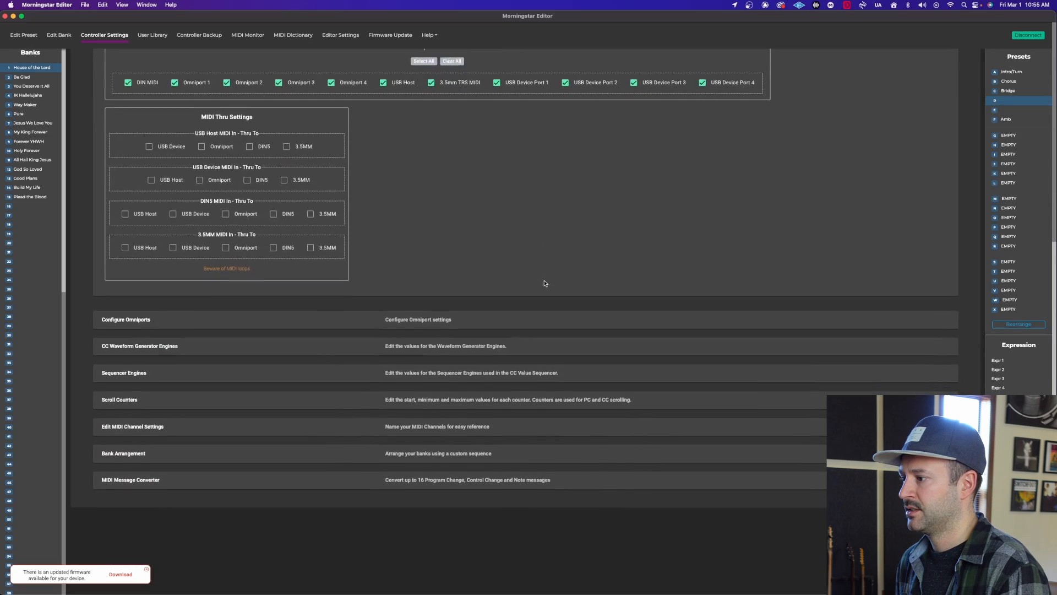
scroll(539, 285, "up", 11)
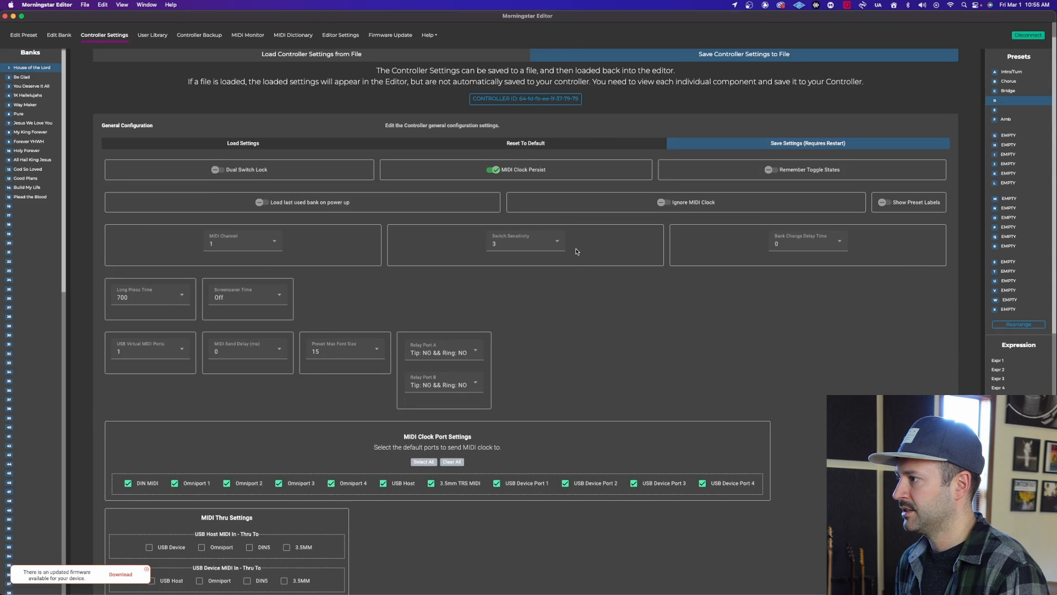
left_click(269, 147)
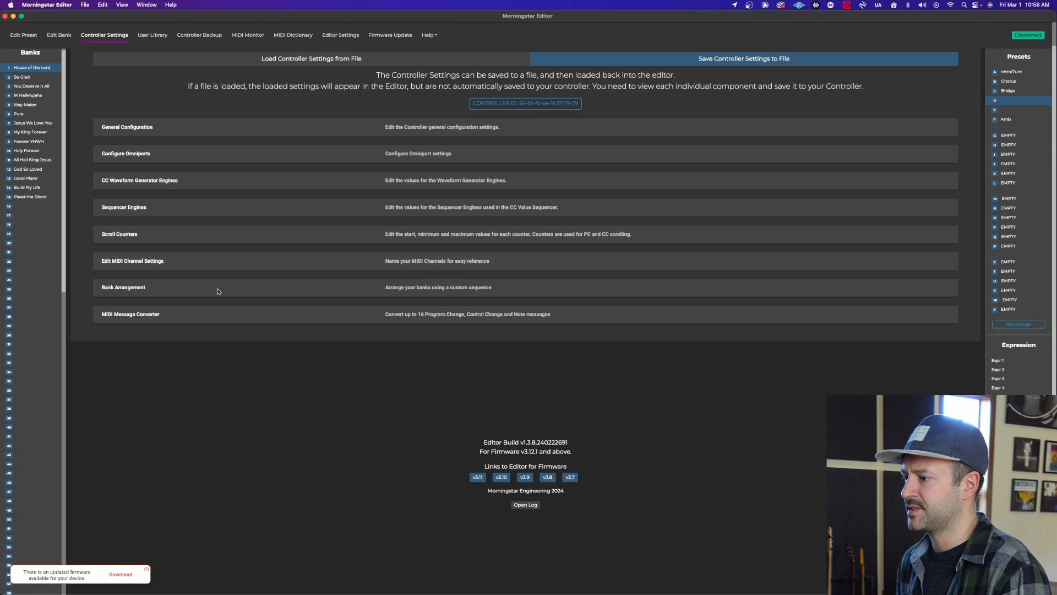
Examine the names and output ports of the MIDI channels, and the matching channel choices in the Intro/Turn preset's first message.
left_click(130, 265)
scroll(462, 268, "down", 2)
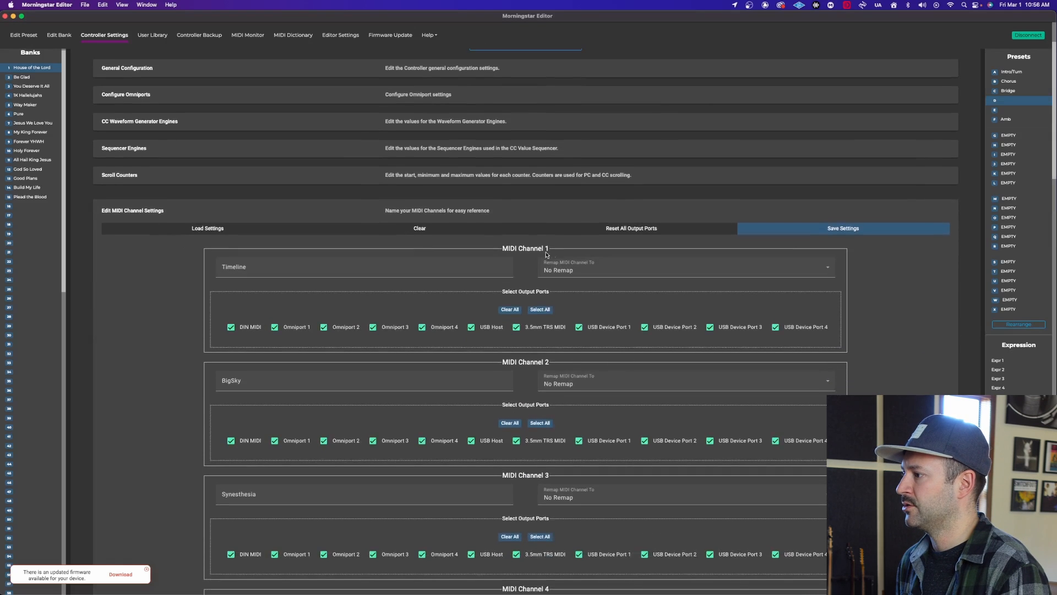
scroll(551, 253, "down", 3)
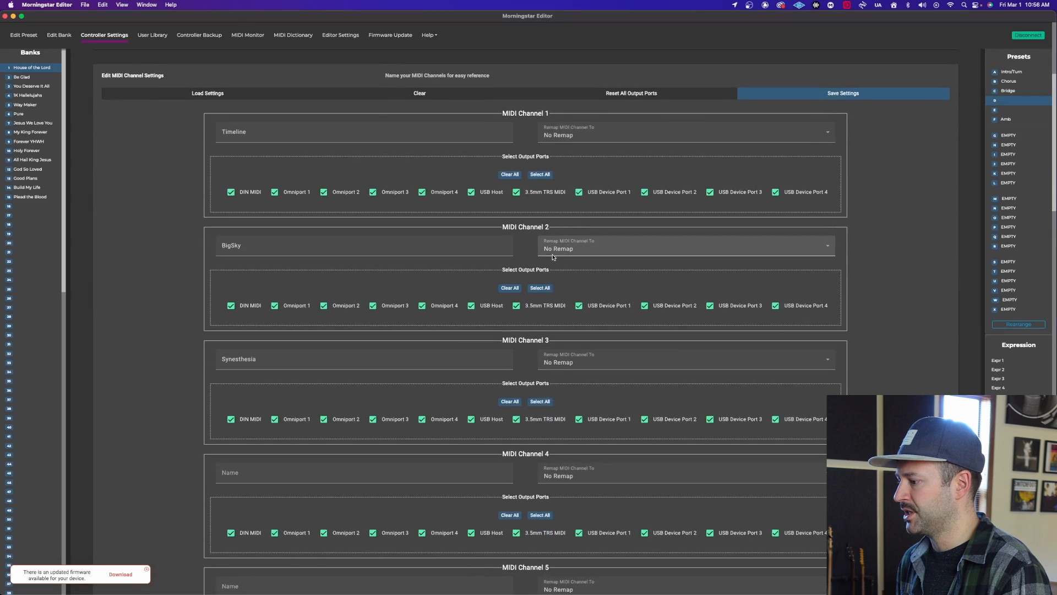
scroll(550, 254, "up", 1)
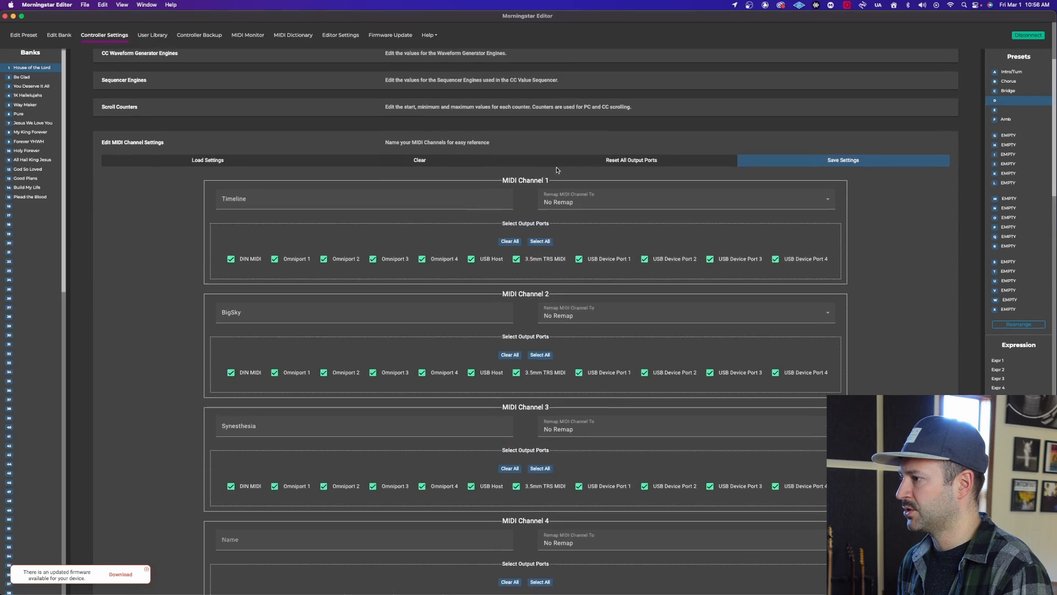
left_click(257, 198)
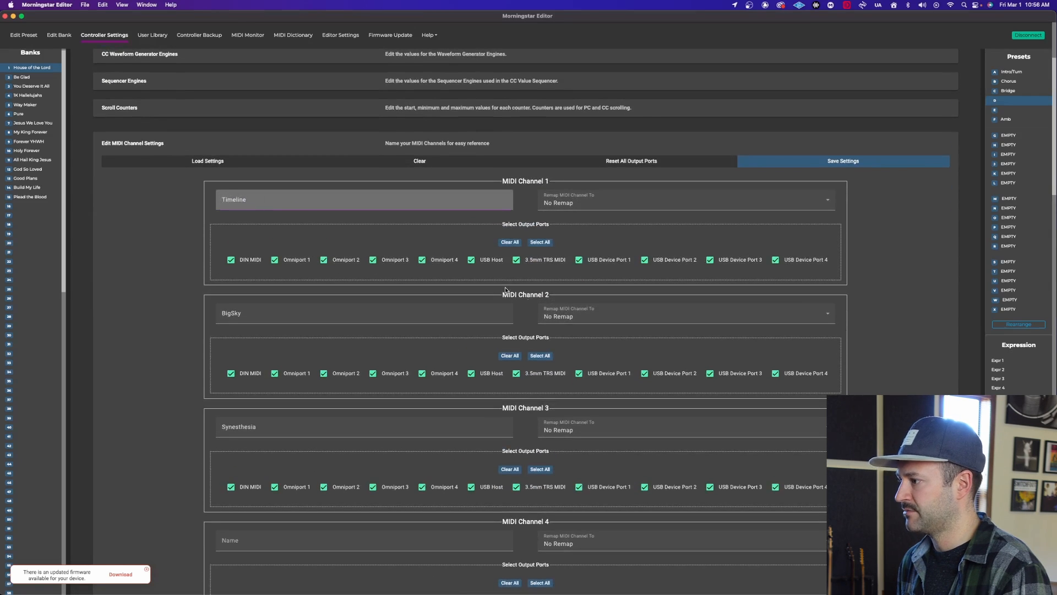
scroll(463, 302, "down", 3)
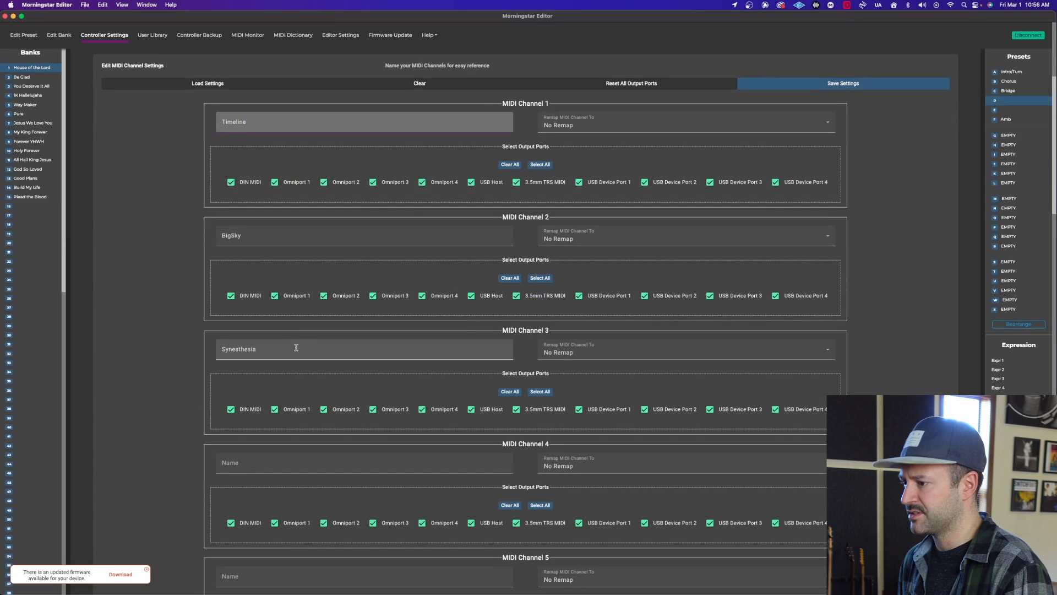
scroll(295, 349, "up", 1)
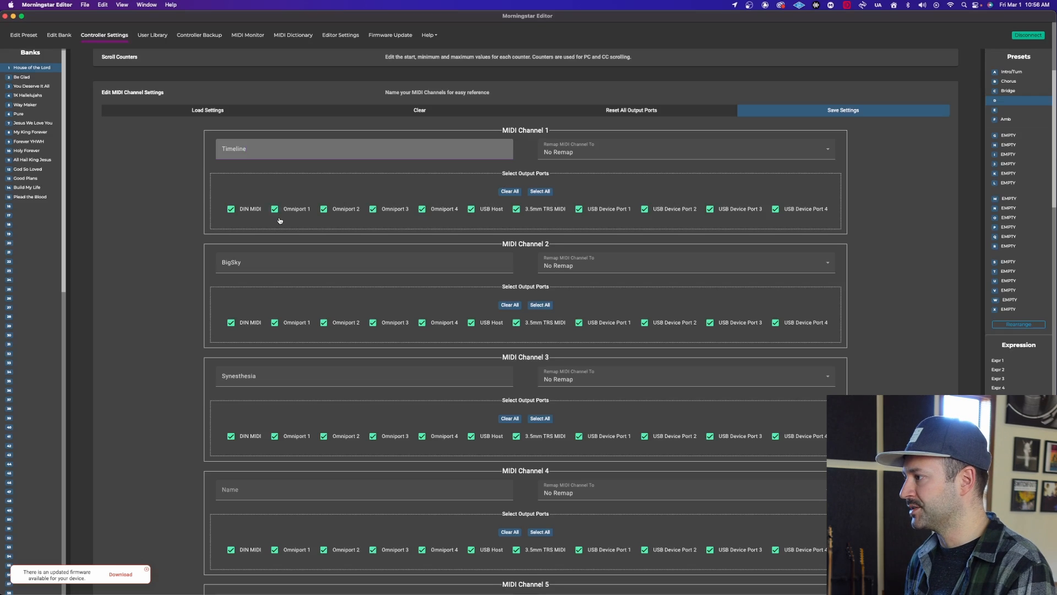
scroll(297, 218, "up", 3)
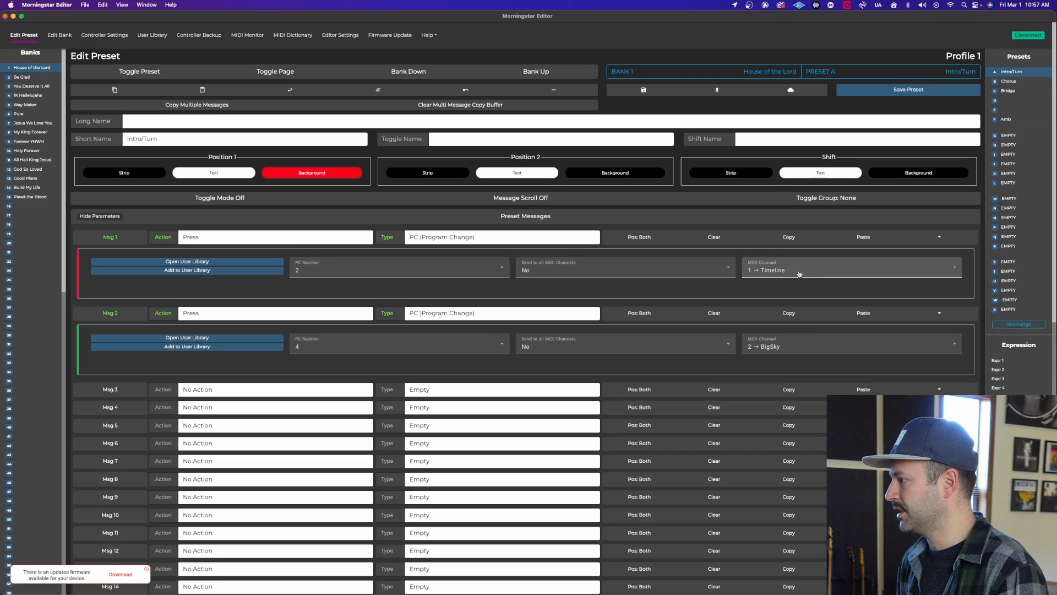
left_click(796, 273)
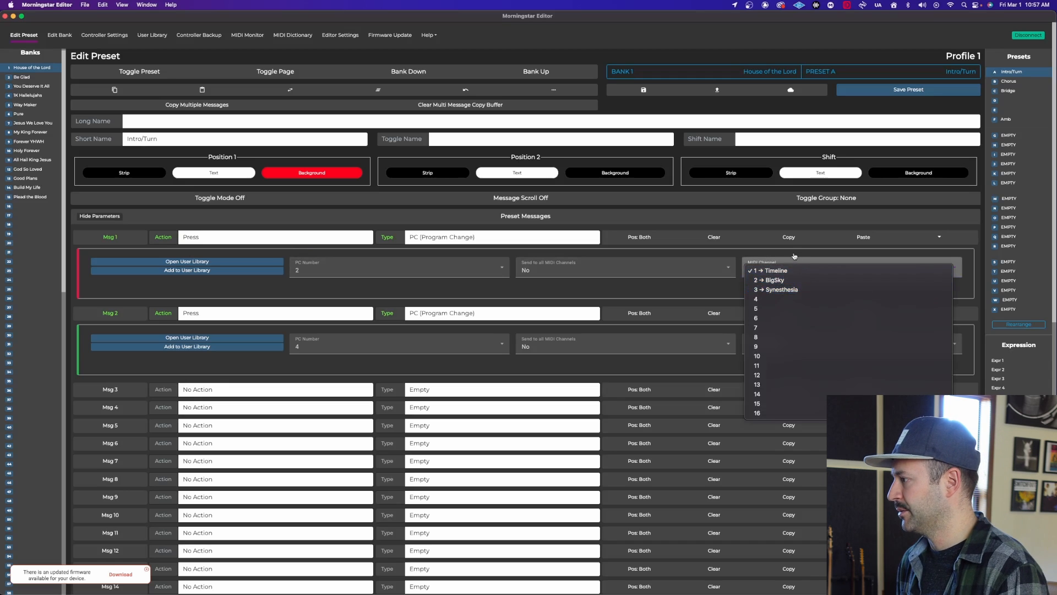
left_click(795, 255)
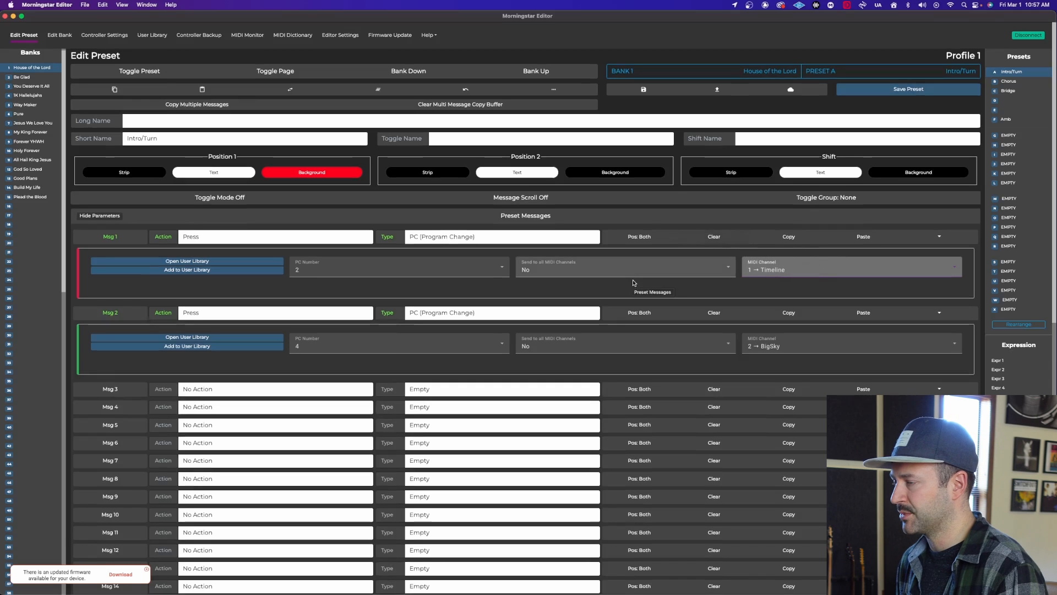
Examine the controller's Bank Arrangement settings, comparing the default bank sequence with the custom bank sequence.
left_click(113, 36)
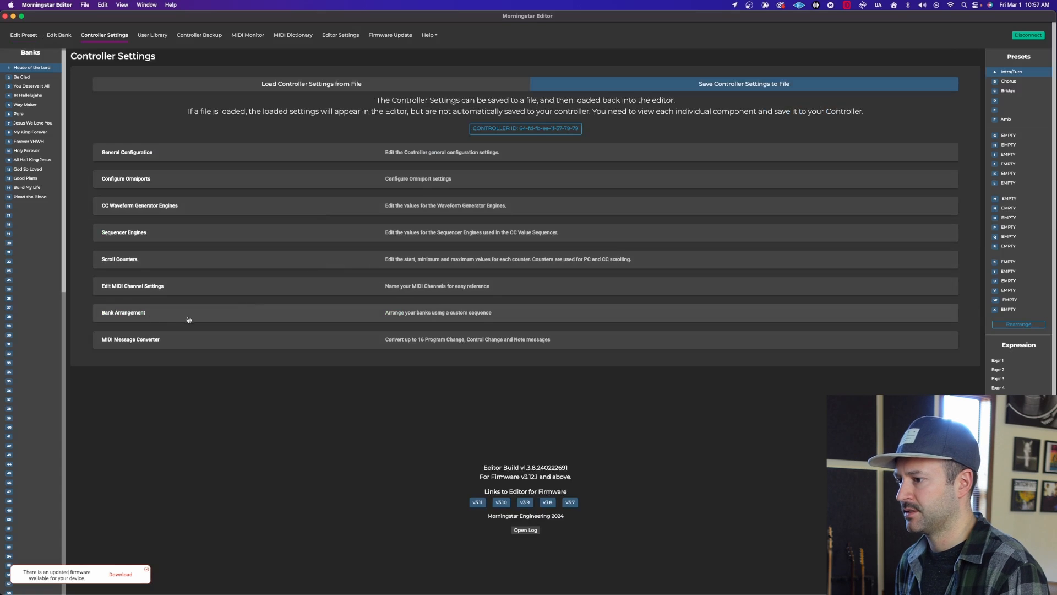
left_click(212, 315)
scroll(369, 272, "down", 4)
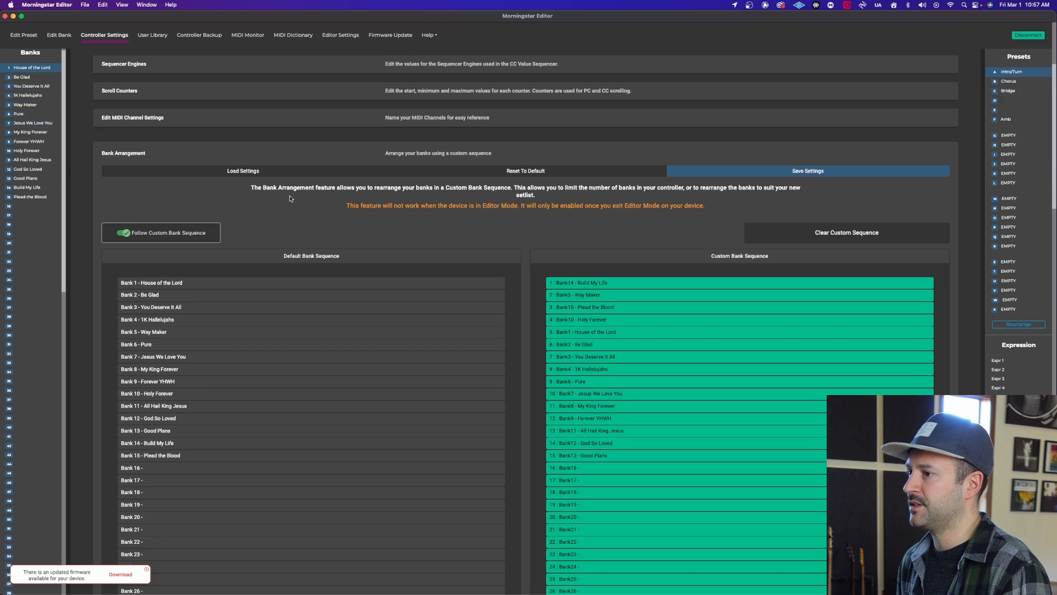
scroll(473, 207, "down", 3)
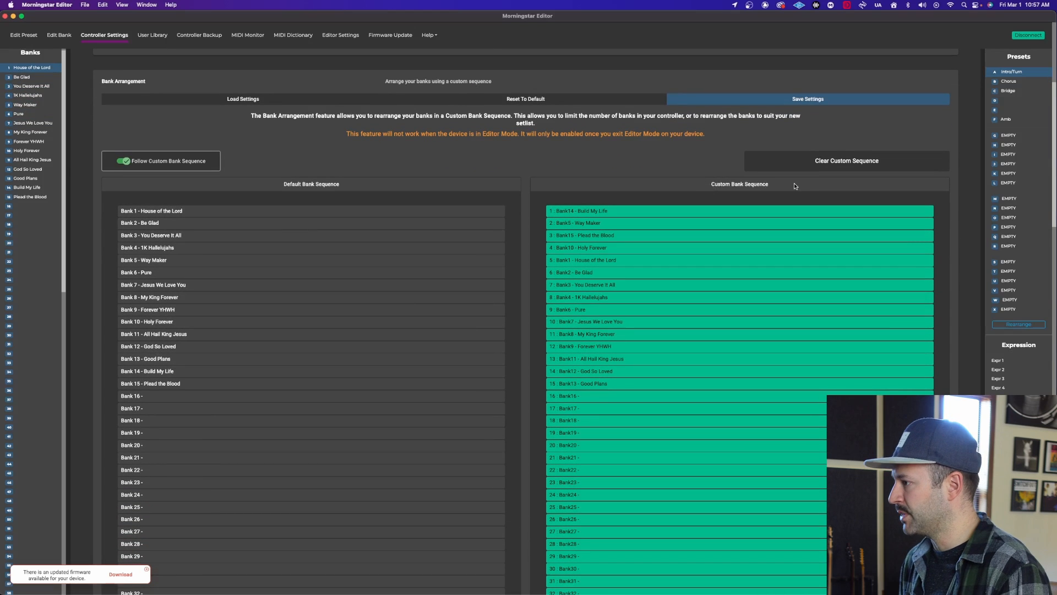
left_click_drag(632, 382, 632, 371)
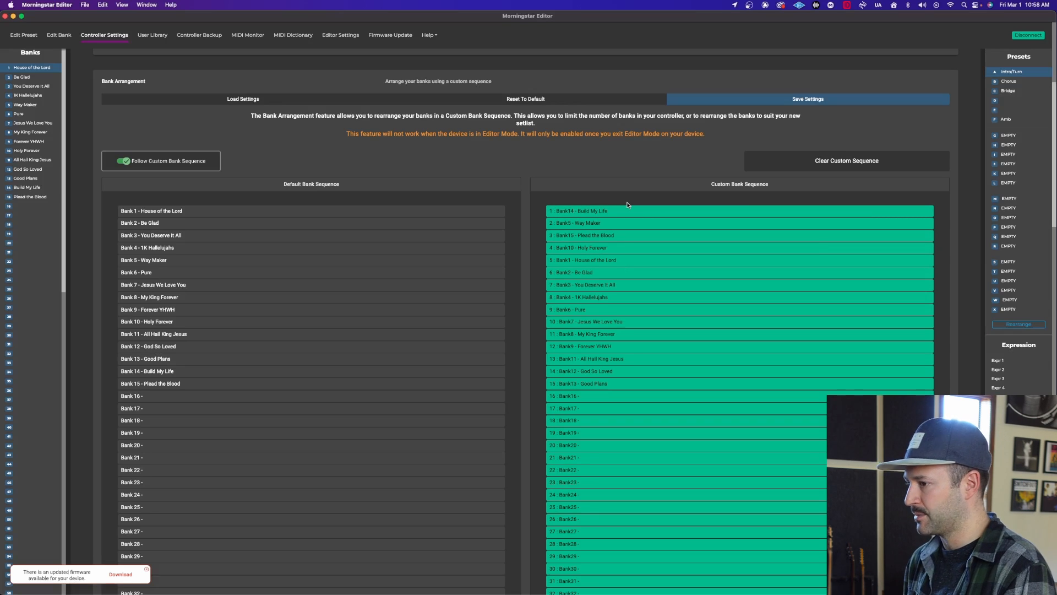
scroll(608, 203, "up", 2)
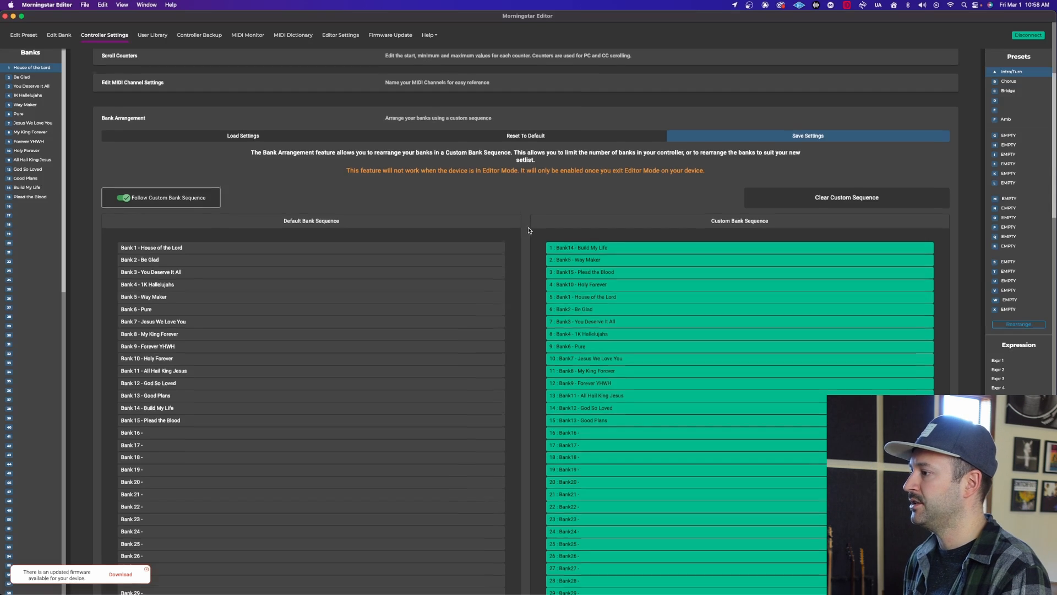
scroll(529, 231, "down", 2)
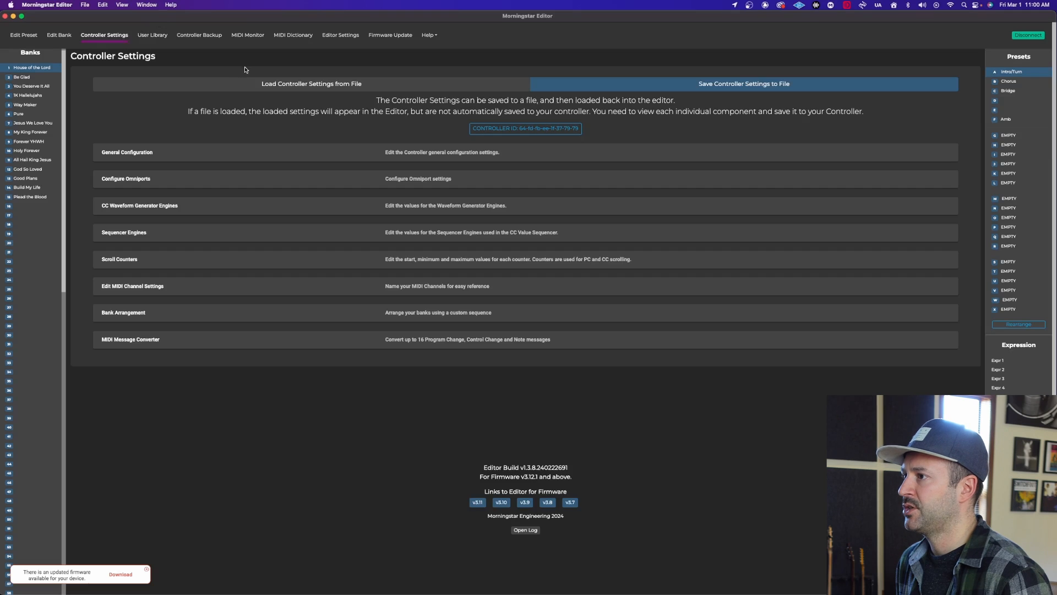
Open the MIDI Monitor to view the incoming MIDI data.
left_click(249, 36)
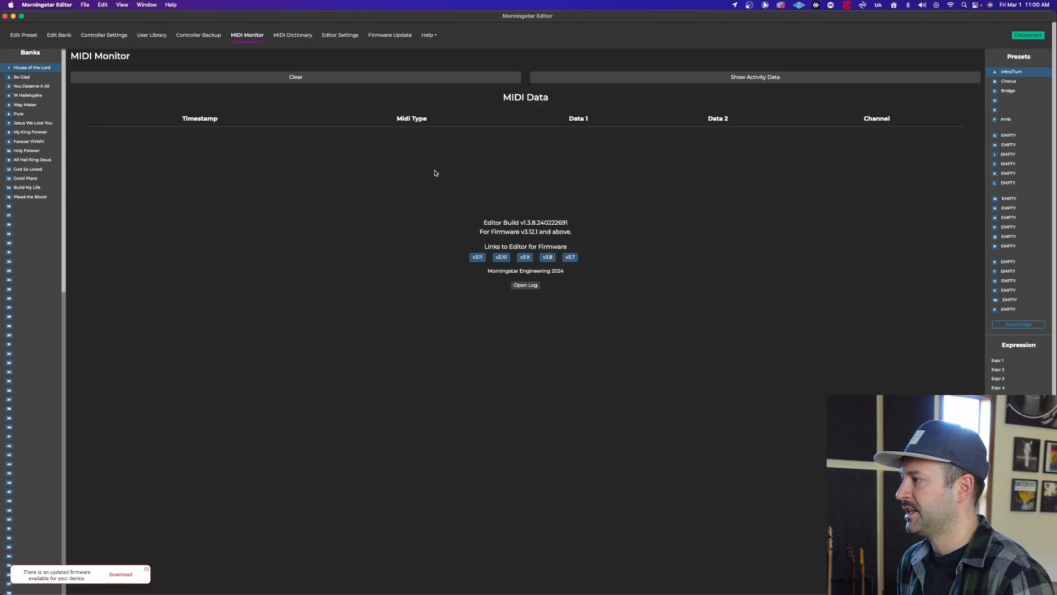